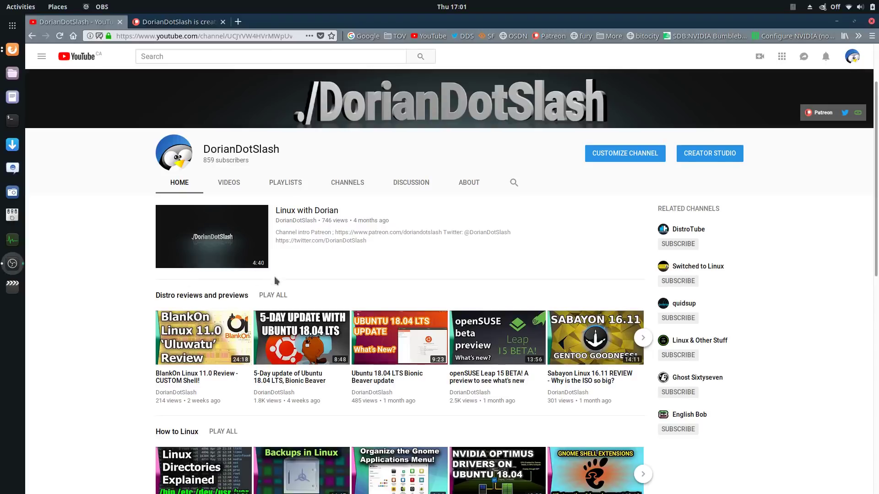
# Bring Firefox forward and switch to the SDB:NVIDIA Bumblebee article tab
pyautogui.scroll(-6, 273, 251)
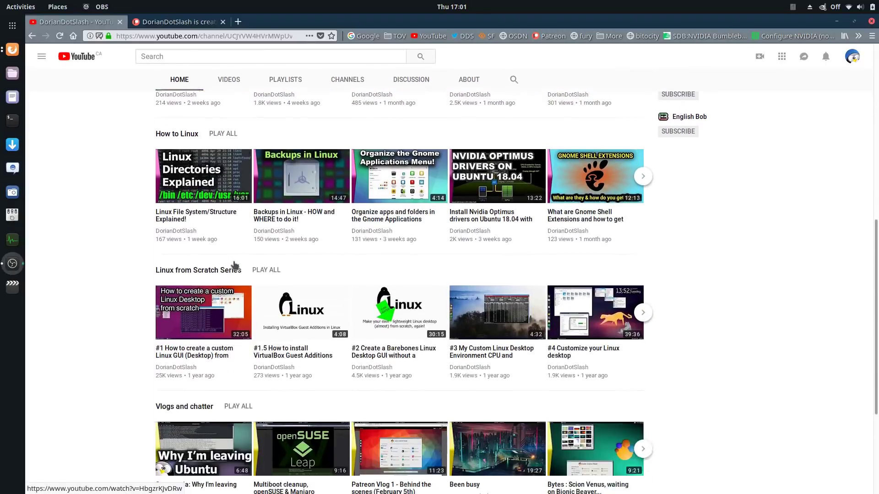
pyautogui.scroll(-3, 233, 265)
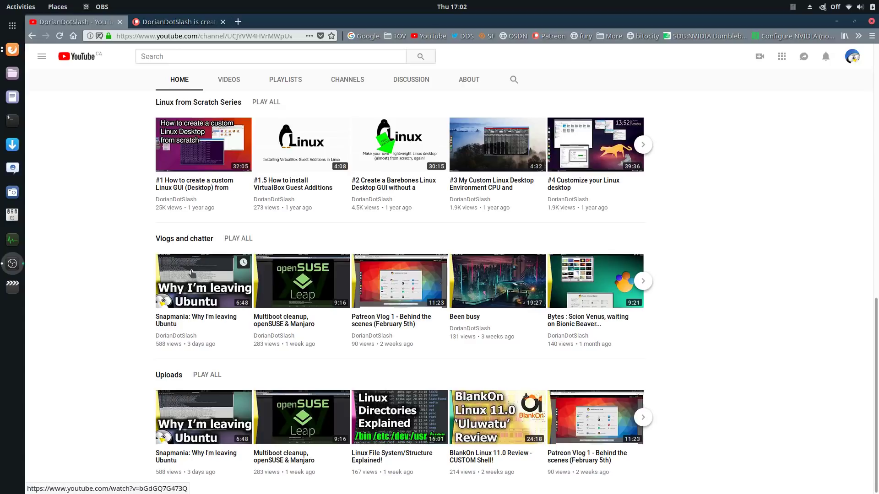
pyautogui.scroll(10, 225, 268)
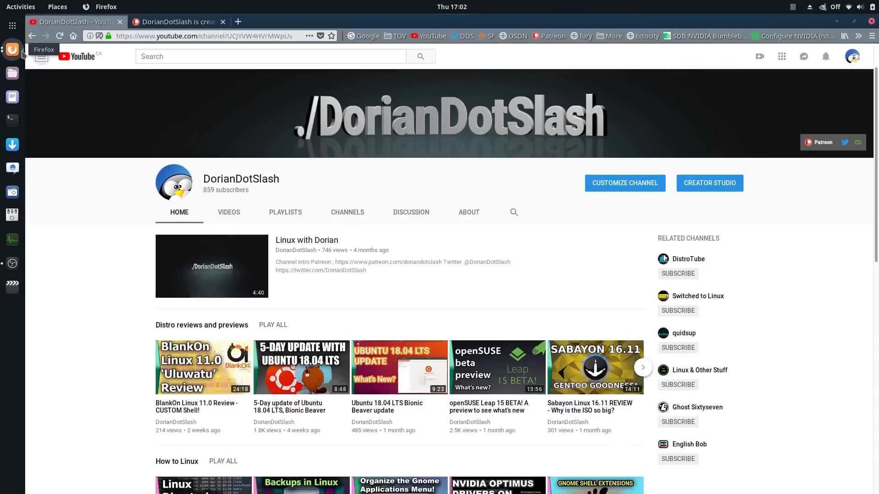
pyautogui.click(22, 54)
pyautogui.click(23, 54)
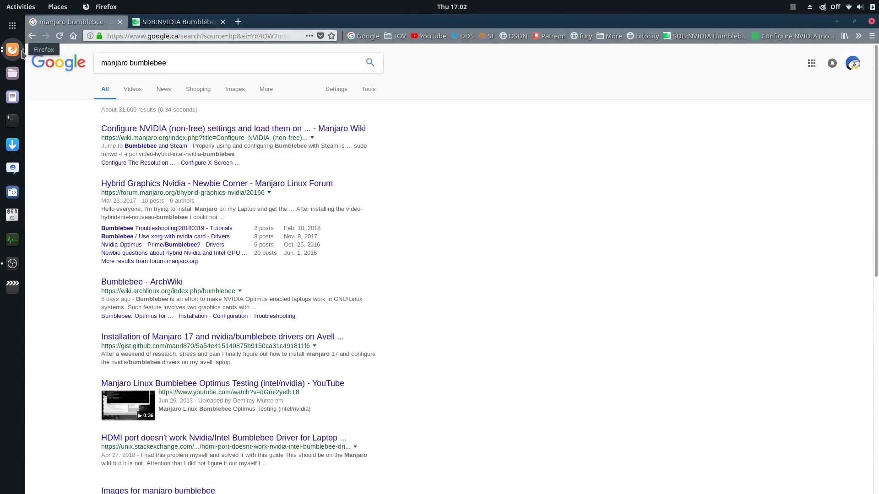
pyautogui.click(189, 22)
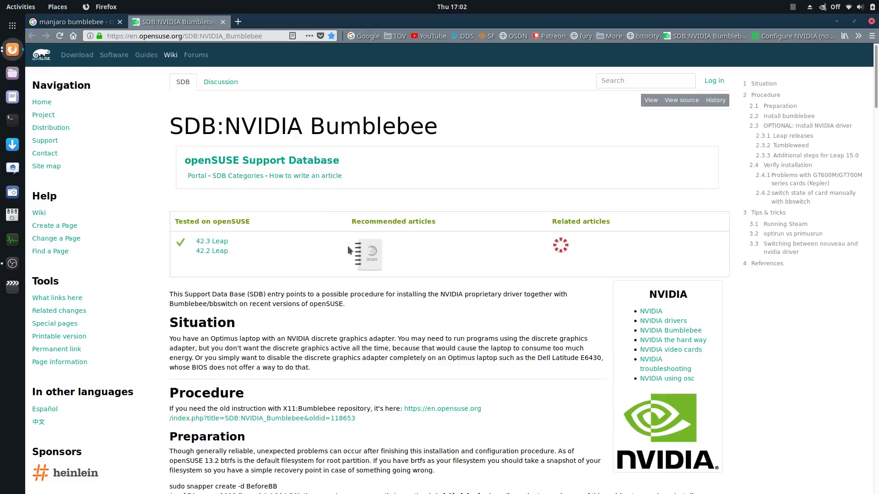
# Scroll through the Bumblebee article to its Install bumblebee and NVIDIA driver instructions
pyautogui.scroll(-4, 434, 282)
pyautogui.scroll(-8, 436, 287)
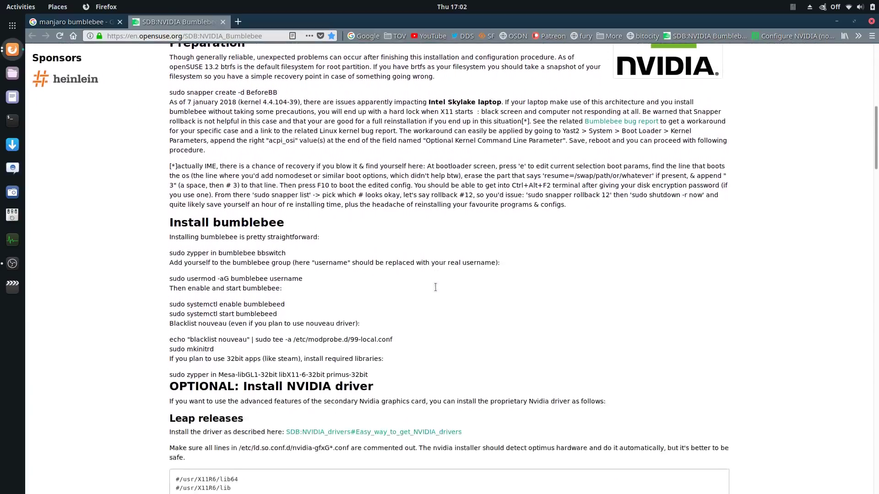
pyautogui.scroll(-12, 435, 287)
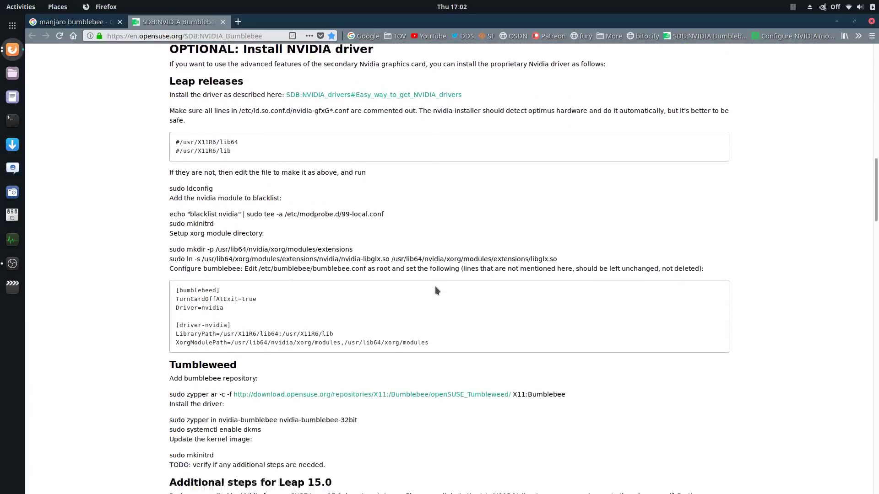
pyautogui.scroll(-11, 435, 286)
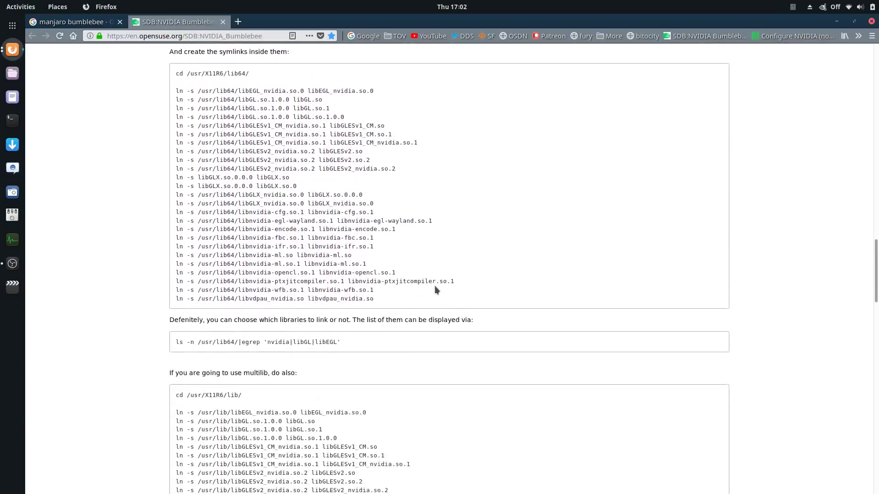
pyautogui.scroll(-10, 434, 292)
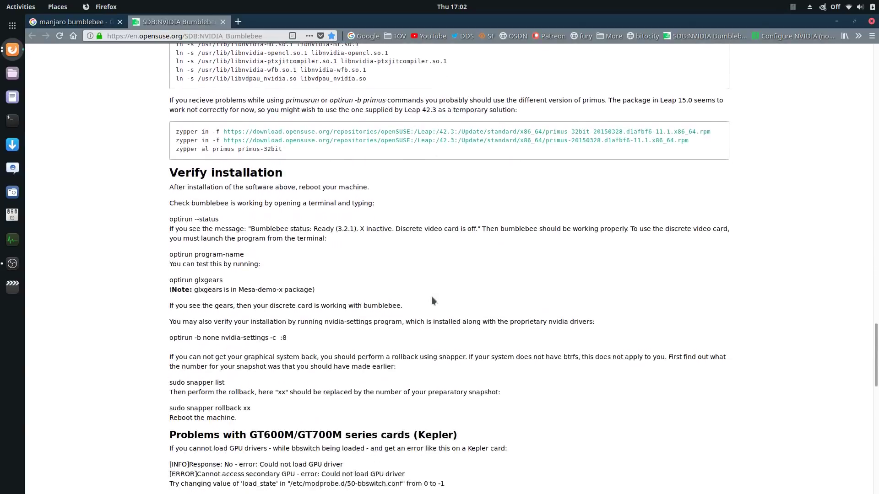
pyautogui.scroll(-2, 425, 293)
pyautogui.scroll(20, 422, 290)
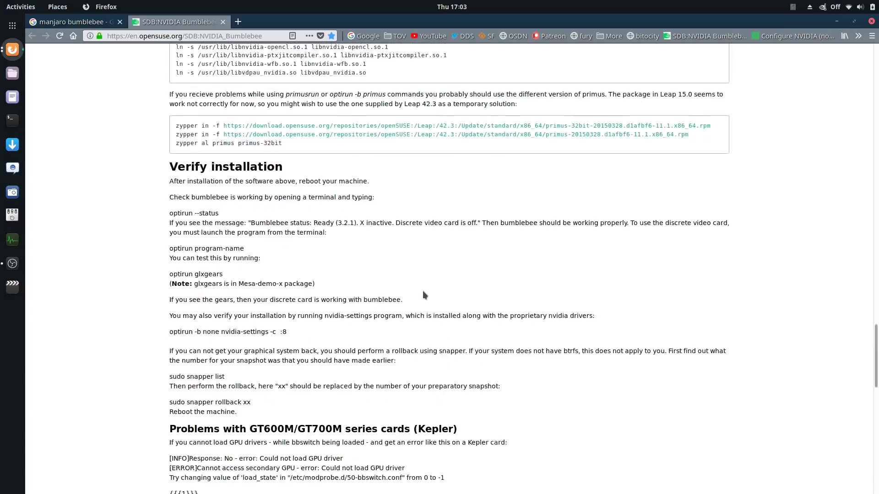
pyautogui.scroll(11, 411, 288)
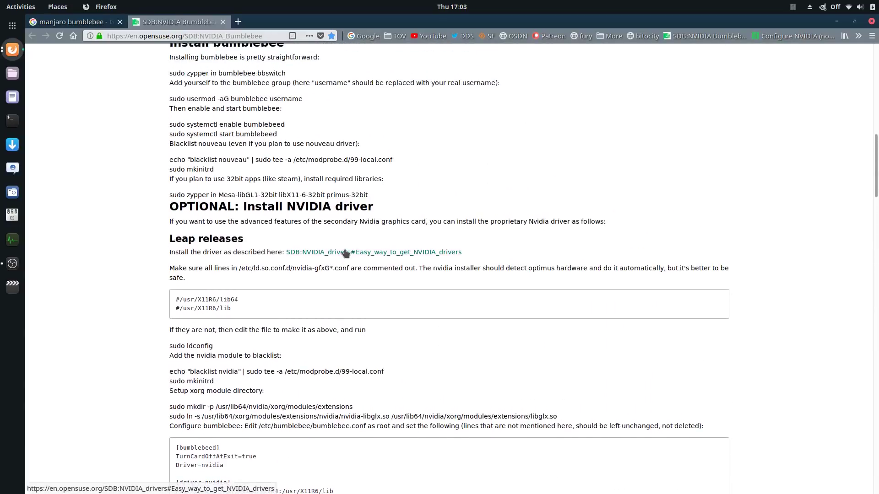
pyautogui.click(348, 252)
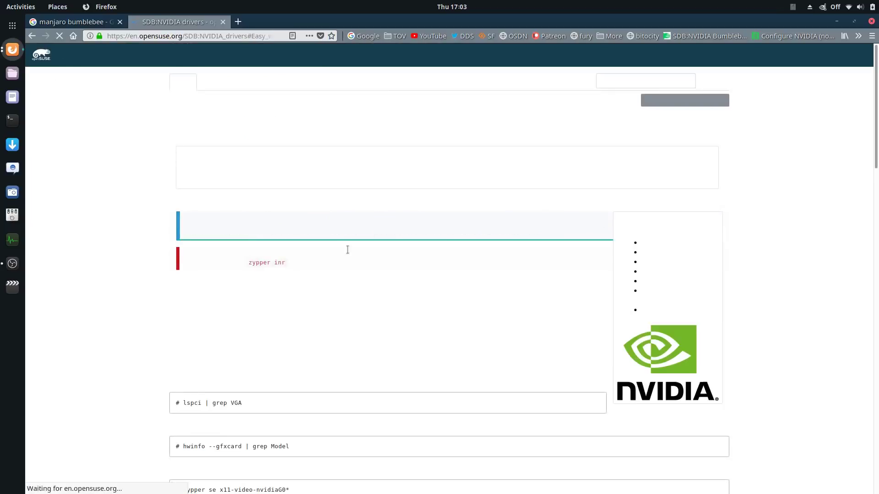
pyautogui.scroll(-11, 364, 295)
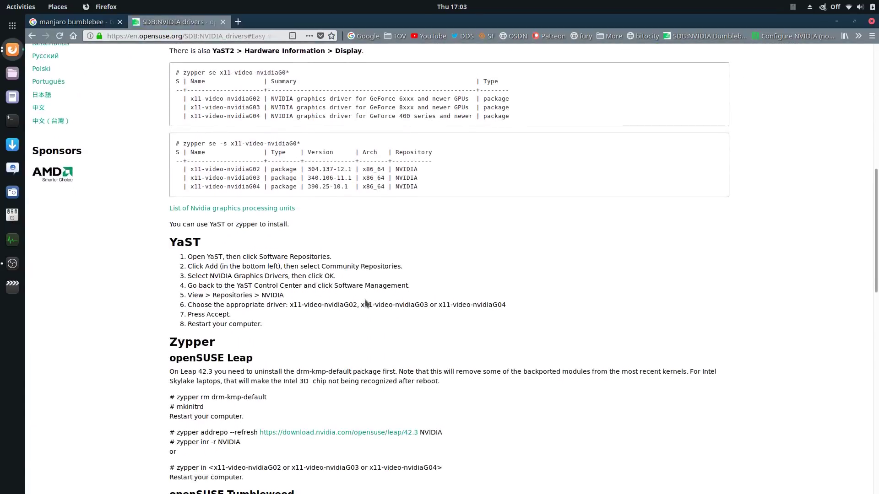
pyautogui.scroll(-6, 363, 323)
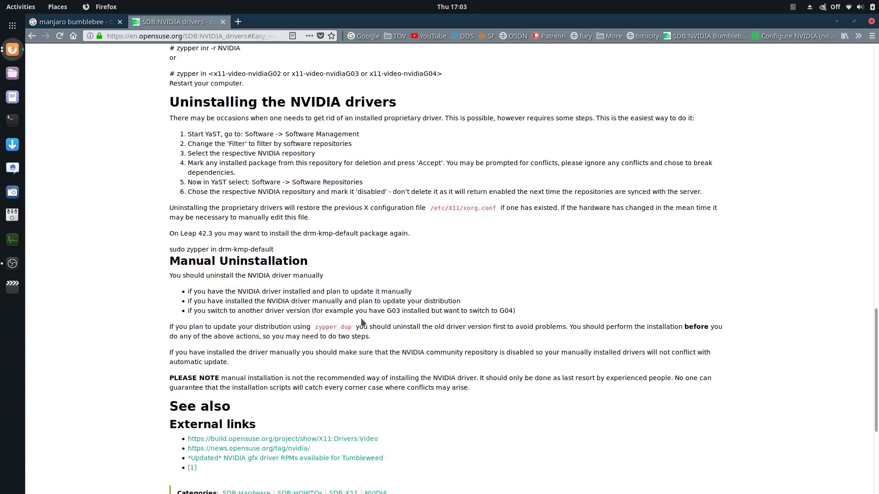
pyautogui.scroll(-3, 358, 326)
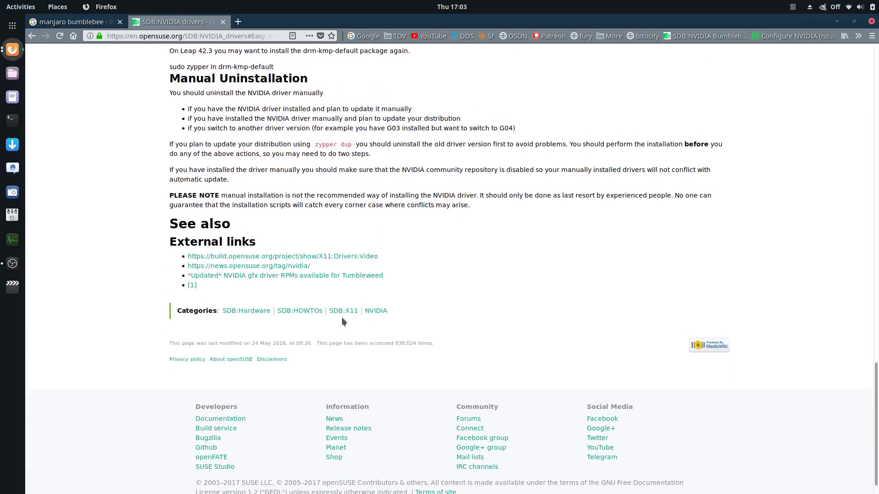
pyautogui.hotkey('alt', 'Left')
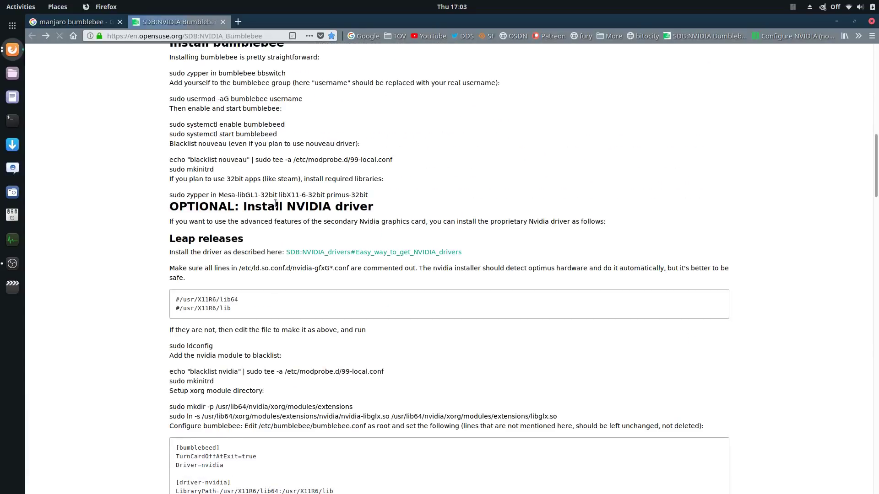
pyautogui.scroll(-12, 298, 238)
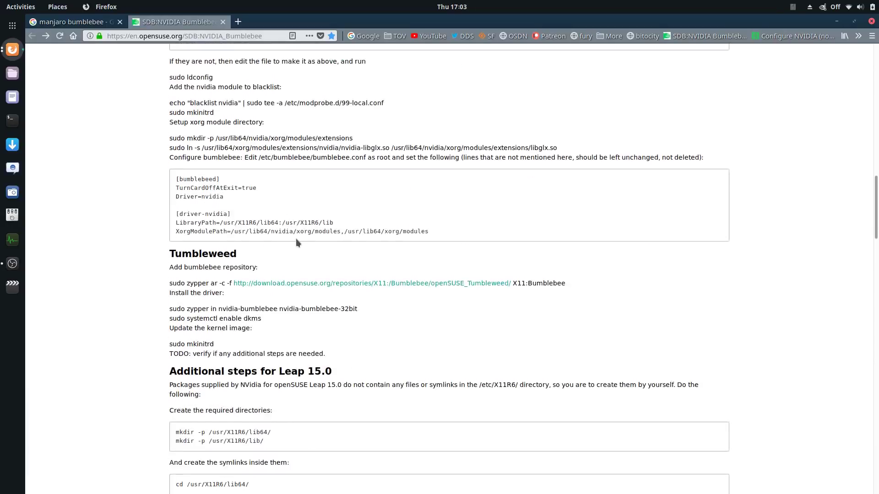
pyautogui.scroll(-6, 299, 240)
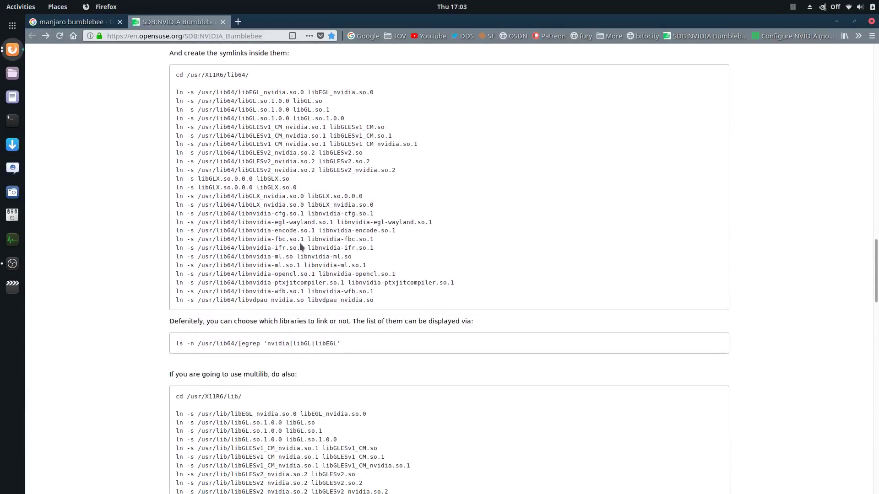
pyautogui.scroll(-2, 299, 242)
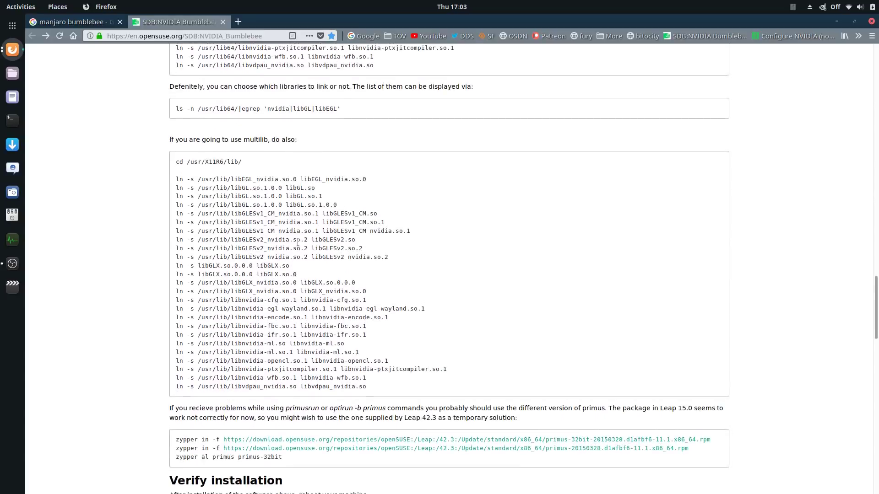
pyautogui.moveTo(221, 161); pyautogui.dragTo(244, 161)
pyautogui.click(240, 162)
pyautogui.scroll(-10, 308, 225)
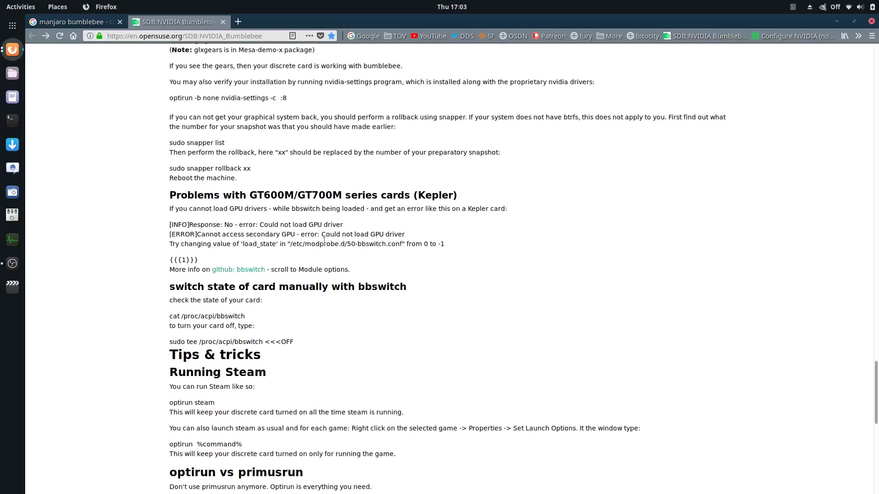
pyautogui.scroll(-5, 485, 284)
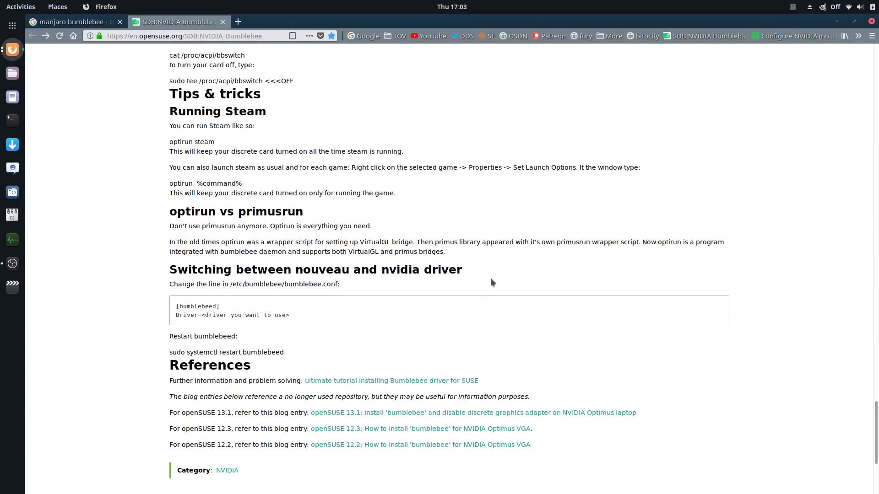
pyautogui.scroll(-4, 490, 278)
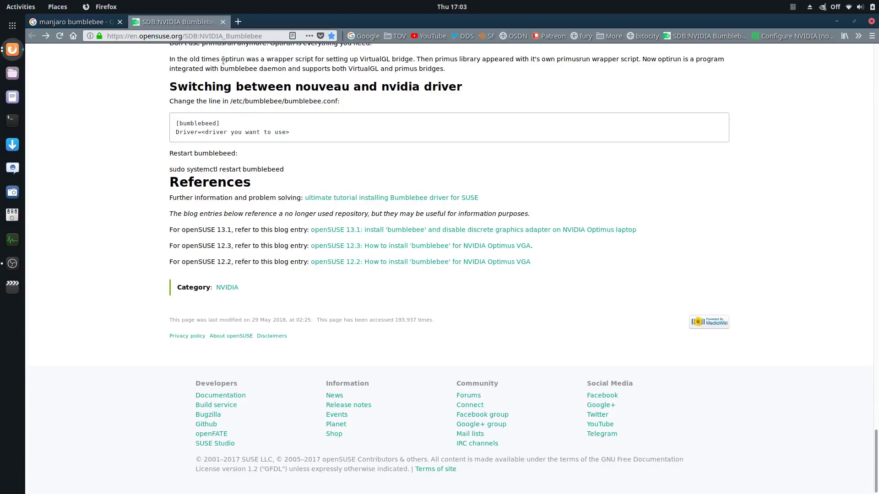
pyautogui.click(223, 22)
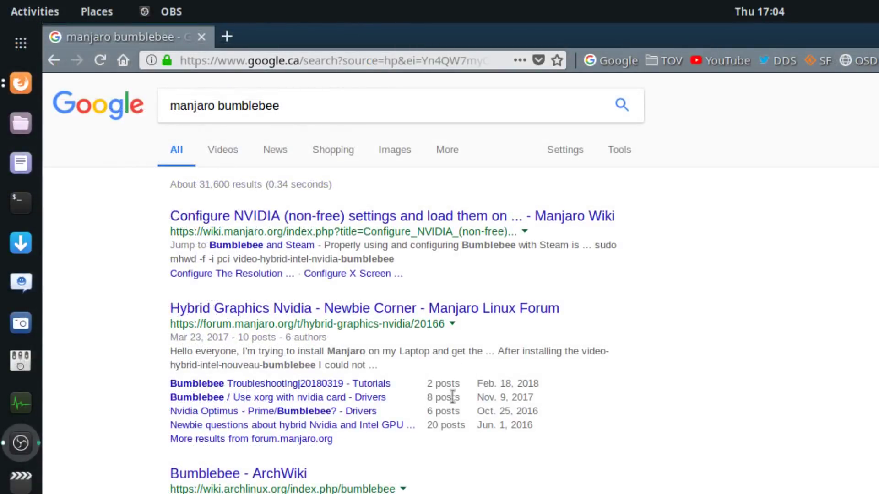
# Open the Manjaro Wiki guide on configuring NVIDIA (non-free) settings from the results
pyautogui.click(361, 218)
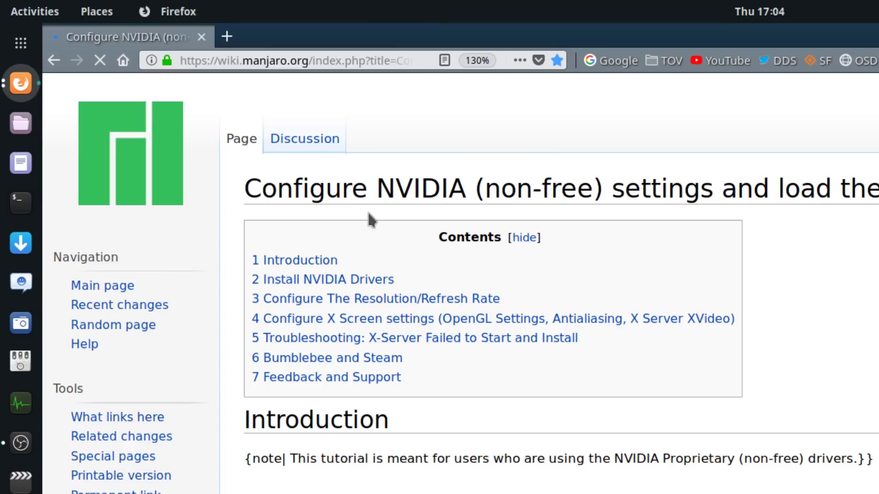
# Scroll the Manjaro Wiki guide, selecting the inxi -G command and nearby text
pyautogui.scroll(-8, 567, 314)
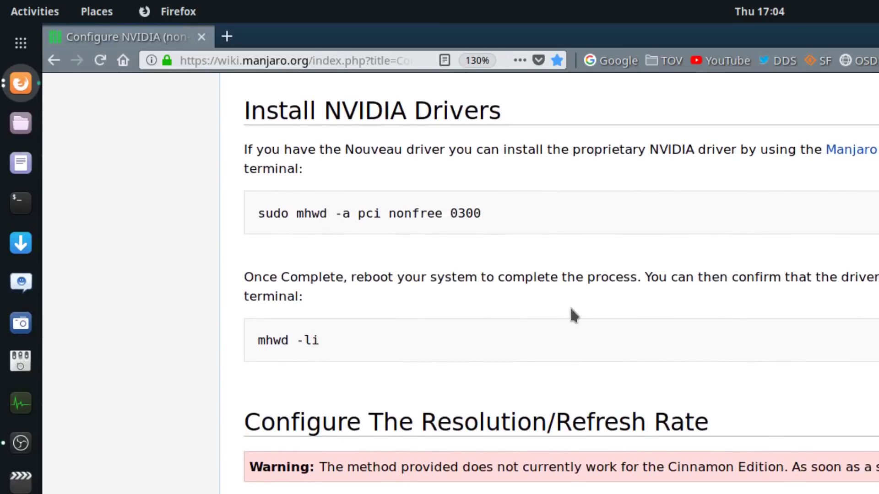
pyautogui.scroll(3, 572, 316)
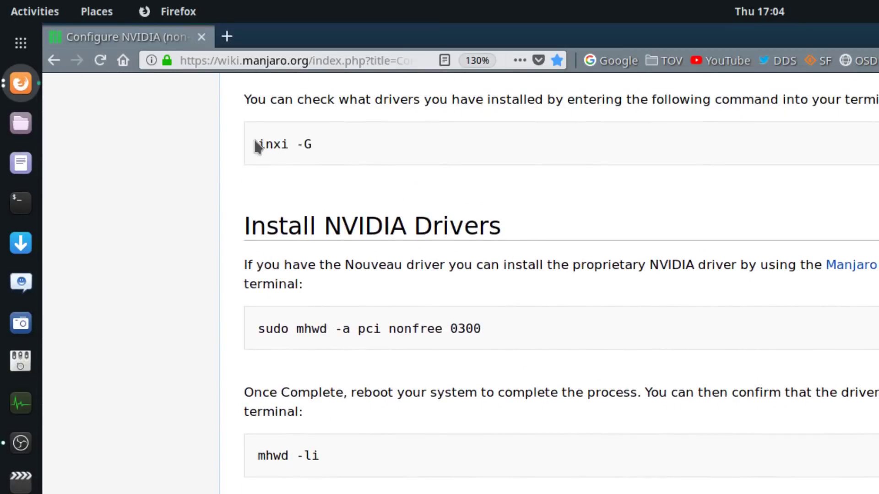
pyautogui.moveTo(257, 143); pyautogui.dragTo(333, 143)
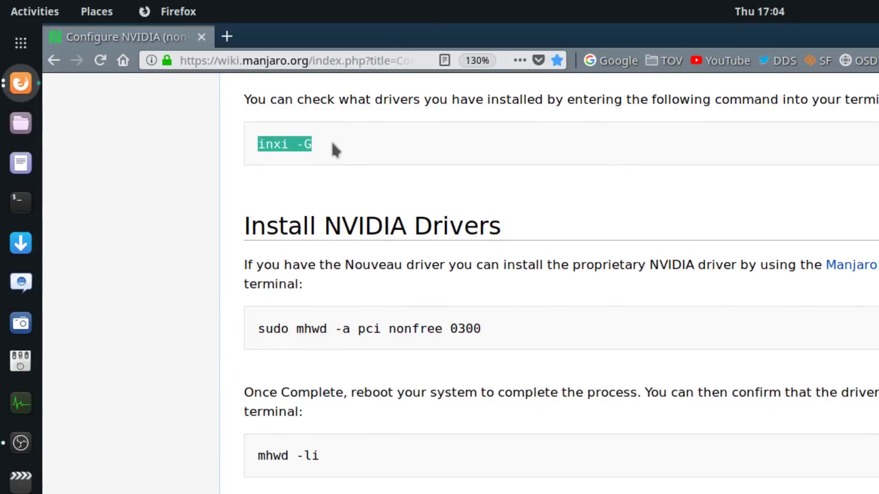
pyautogui.scroll(-2, 330, 139)
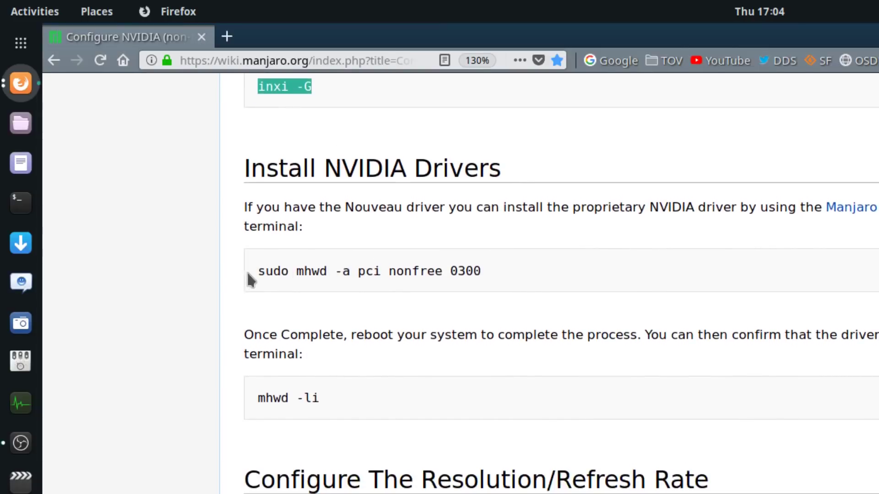
pyautogui.moveTo(248, 275); pyautogui.dragTo(478, 279)
pyautogui.scroll(-5, 382, 293)
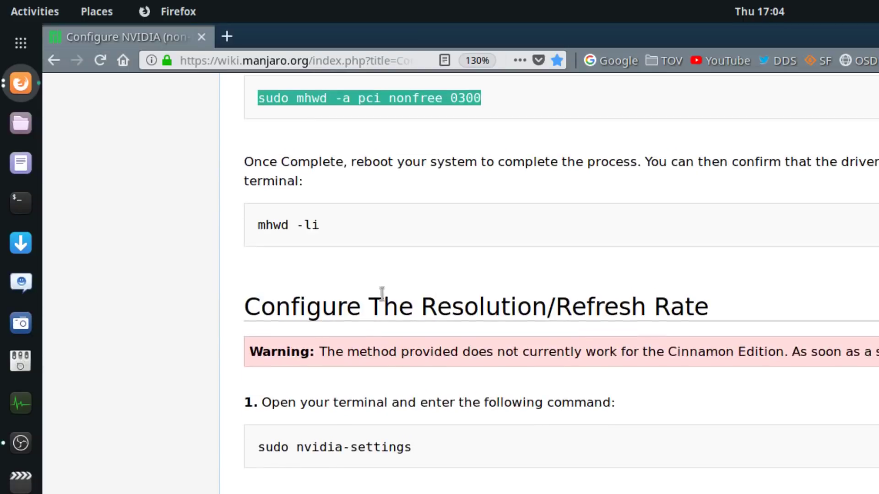
# Copy the 'mhwd -li' command and paste it into a new terminal
pyautogui.moveTo(257, 224); pyautogui.dragTo(333, 236)
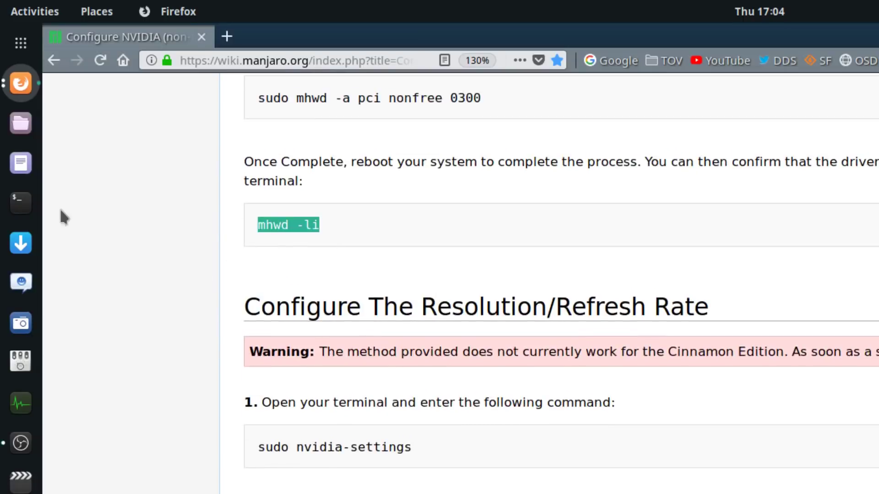
pyautogui.rightClick(262, 225)
pyautogui.click(287, 236)
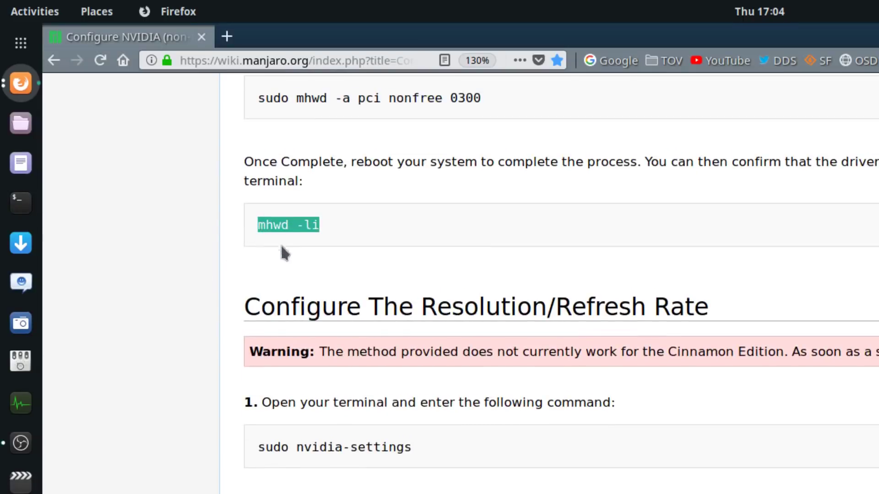
pyautogui.click(20, 204)
pyautogui.hotkey('ctrl', 'shift', 'v')
# Run mhwd -li and widen the window to read the driver table, then close the terminal and minimise Firefox
pyautogui.press('Return')
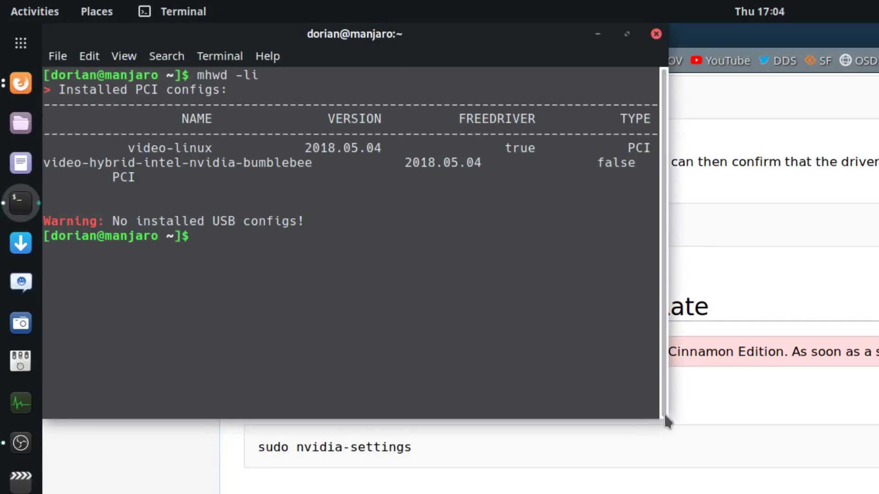
pyautogui.moveTo(663, 411); pyautogui.dragTo(875, 426)
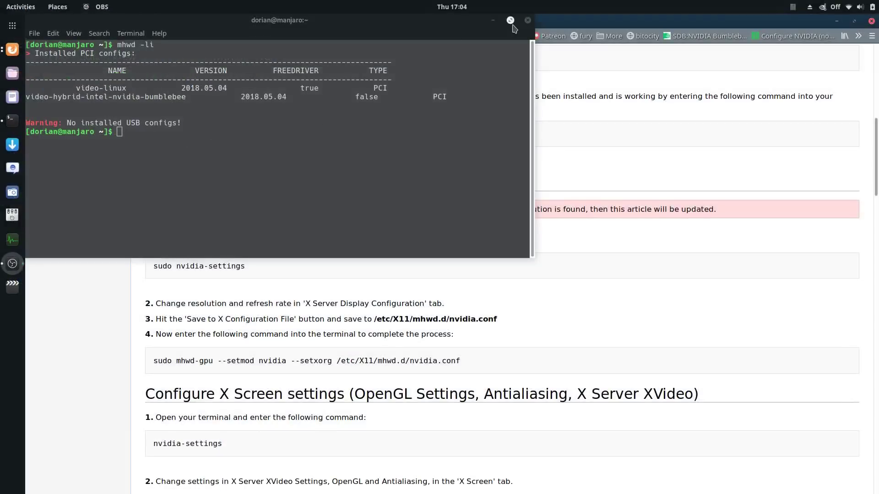
pyautogui.click(526, 23)
pyautogui.hotkey('ctrl', 'w')
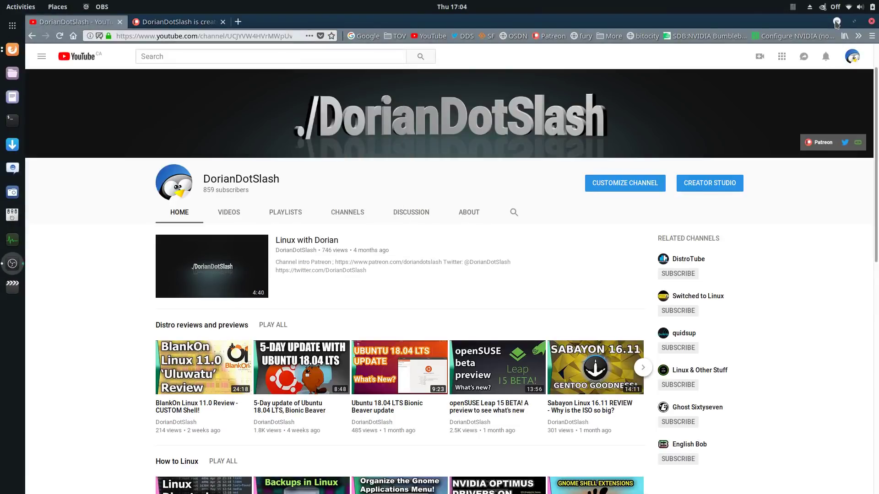
pyautogui.click(836, 23)
# Launch a new terminal window from the dock
pyautogui.click(14, 120)
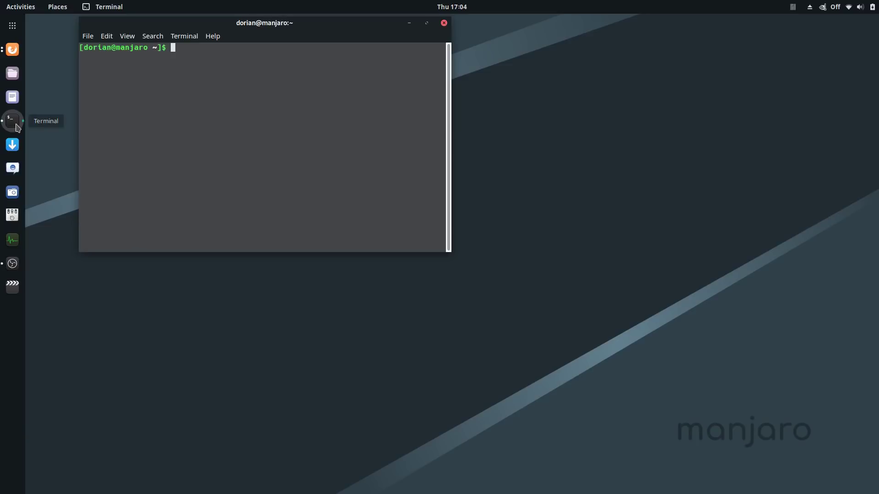
# Run 'optirun glxgear', then correct it to 'optirun glxgears' on the NVIDIA card
pyautogui.write('optirun')
pyautogui.write('glxgear')
pyautogui.press('Return')
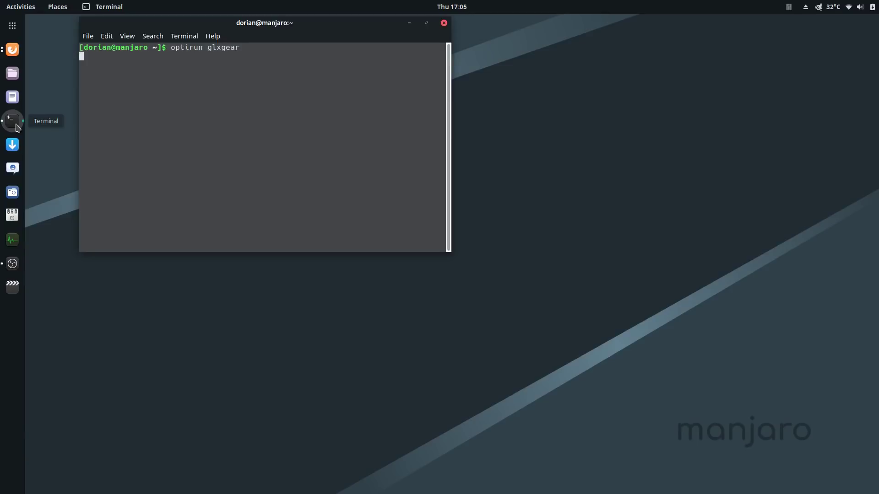
pyautogui.press('Up')
pyautogui.write('s')
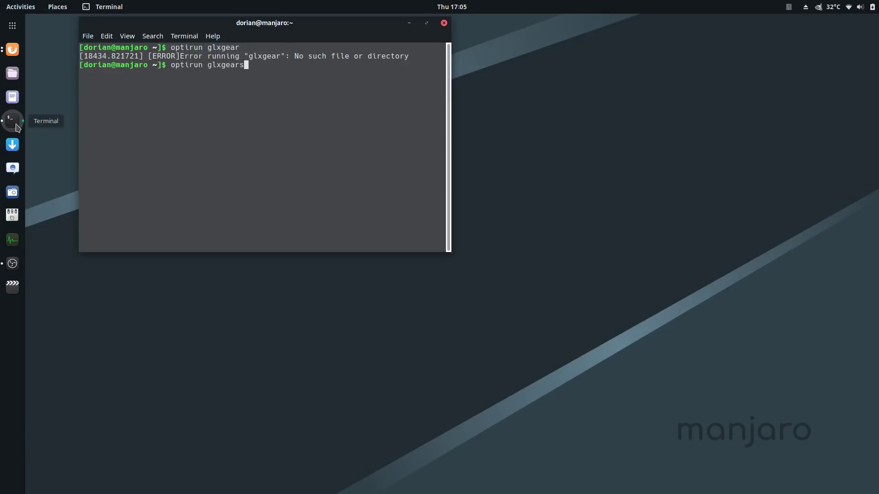
pyautogui.press('Return')
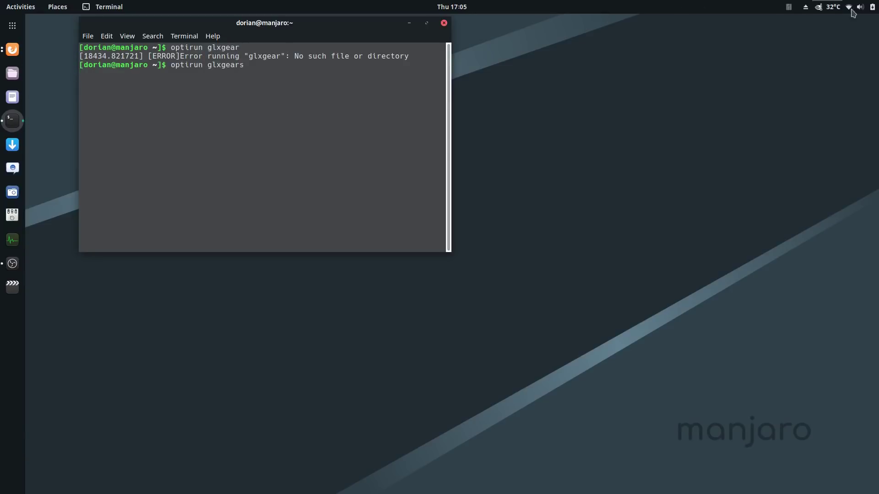
# Check glxgears running at about 60 FPS, stop it, and enlarge the terminal text
pyautogui.click(18, 7)
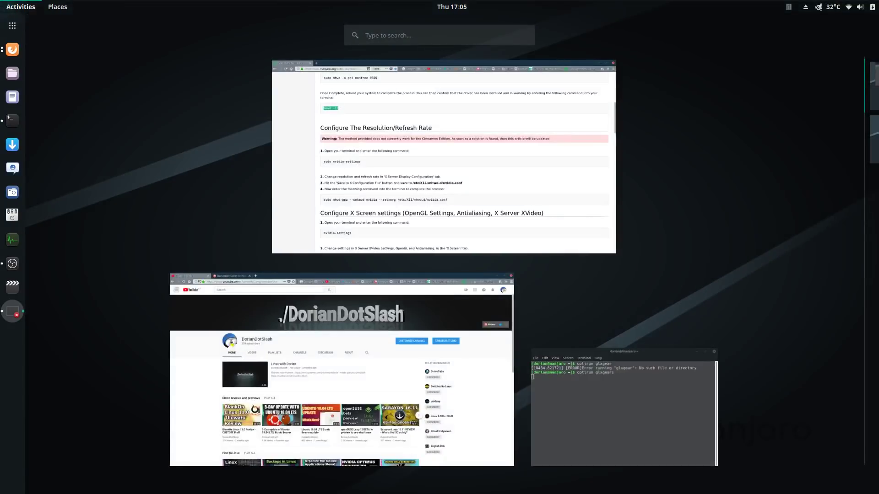
pyautogui.click(7, 6)
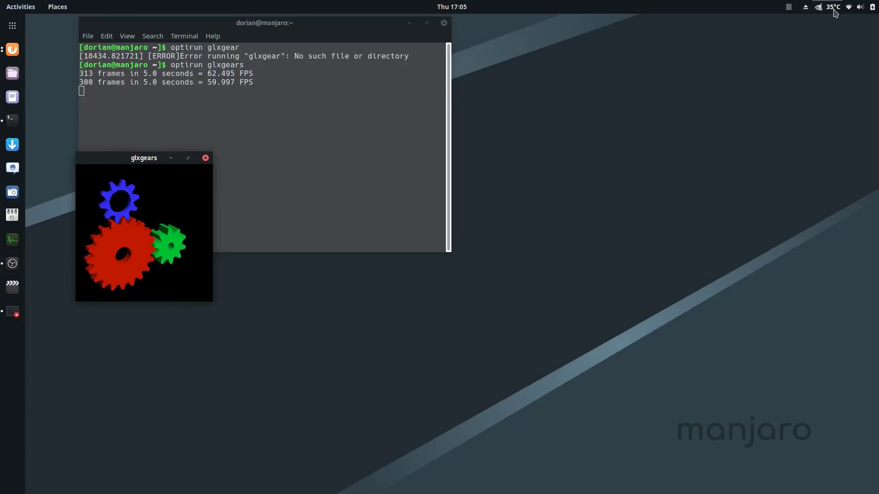
pyautogui.press('Escape')
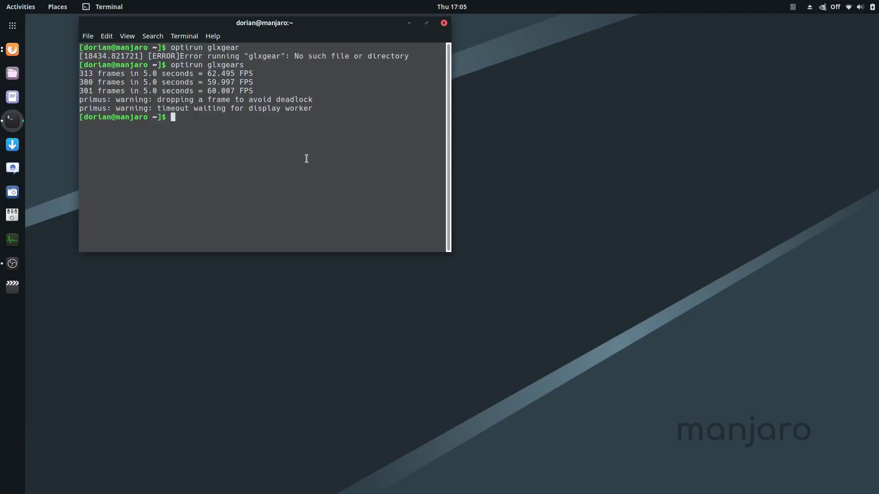
pyautogui.hotkey('ctrl', '+')
pyautogui.hotkey('ctrl', '+')
pyautogui.hotkey('ctrl', '+')
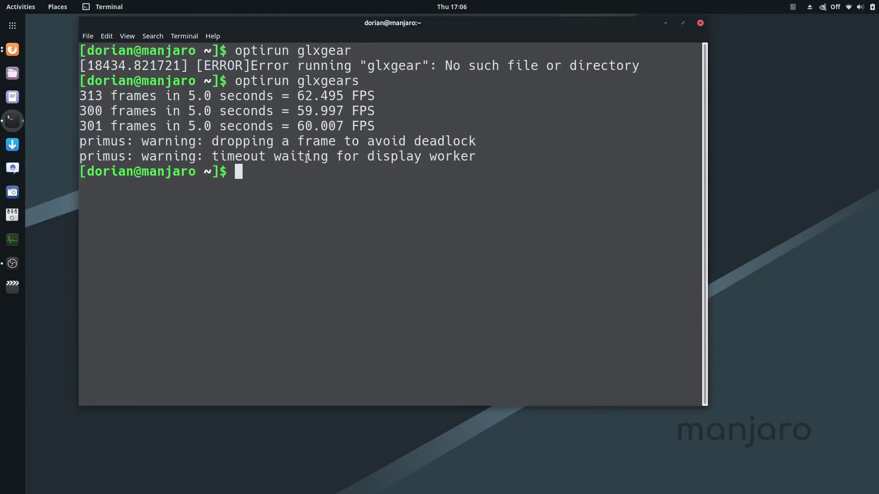
# Enlarge the font once more and run 'watch sudo tlp-stat -b' to monitor battery status
pyautogui.hotkey('ctrl', '+')
pyautogui.write('watcg s')
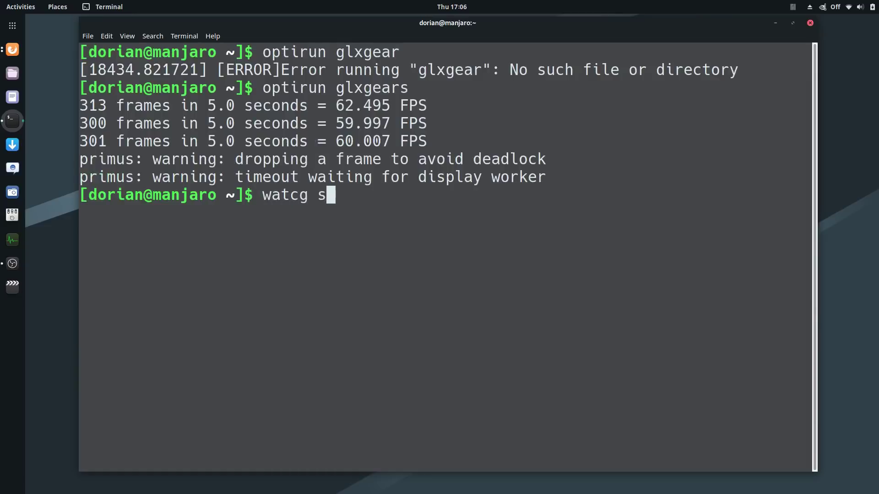
pyautogui.press('BackSpace')
pyautogui.press('BackSpace')
pyautogui.press('BackSpace')
pyautogui.write('h sudo tlp-stat -b')
pyautogui.press('Return')
pyautogui.press('Return')
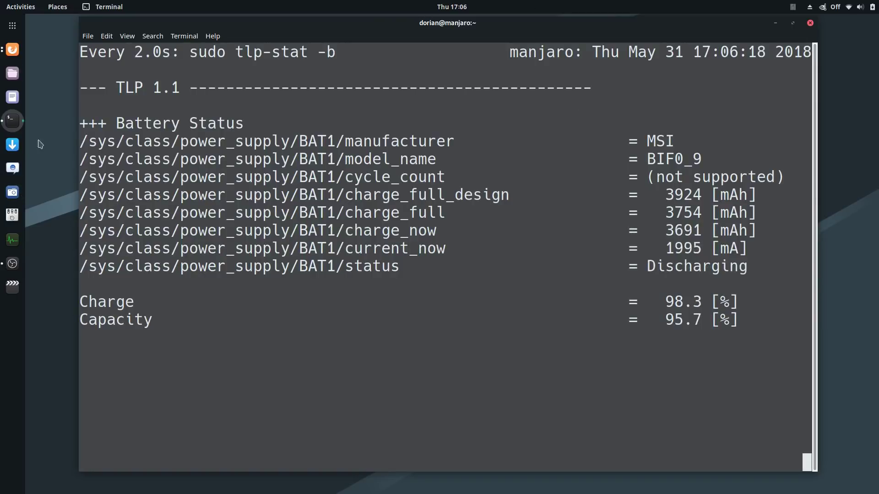
# Open a second terminal and position it over the battery readout
pyautogui.middleClick(13, 120)
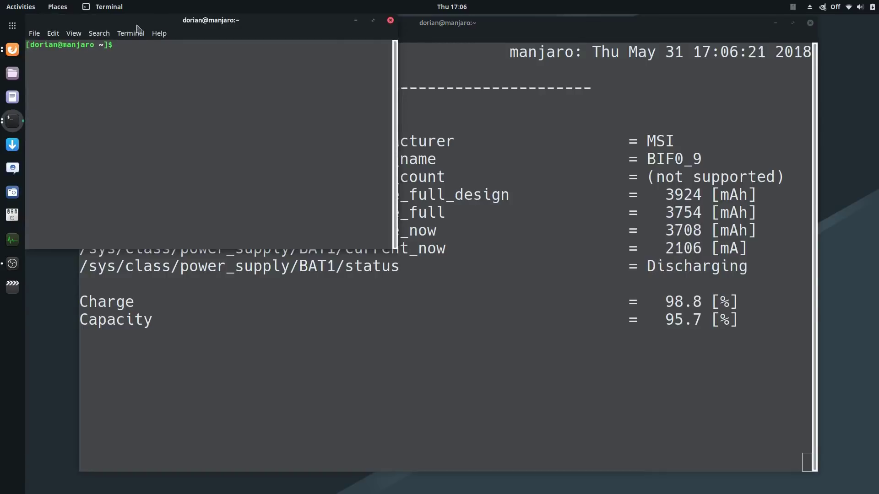
pyautogui.moveTo(136, 20); pyautogui.dragTo(196, 269)
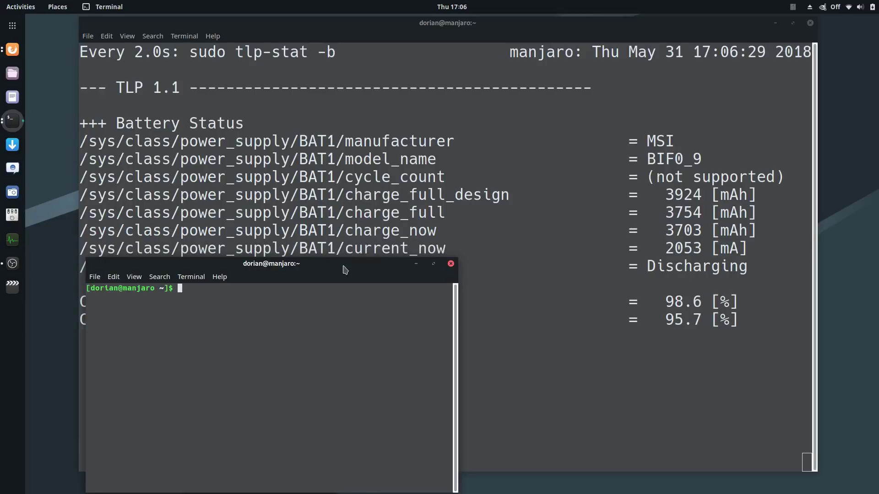
pyautogui.moveTo(361, 264); pyautogui.dragTo(343, 259)
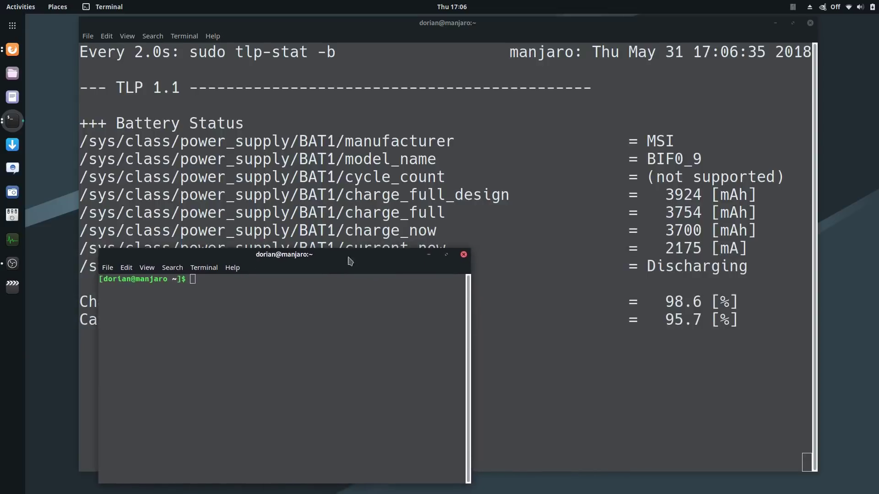
pyautogui.moveTo(663, 249); pyautogui.dragTo(762, 247)
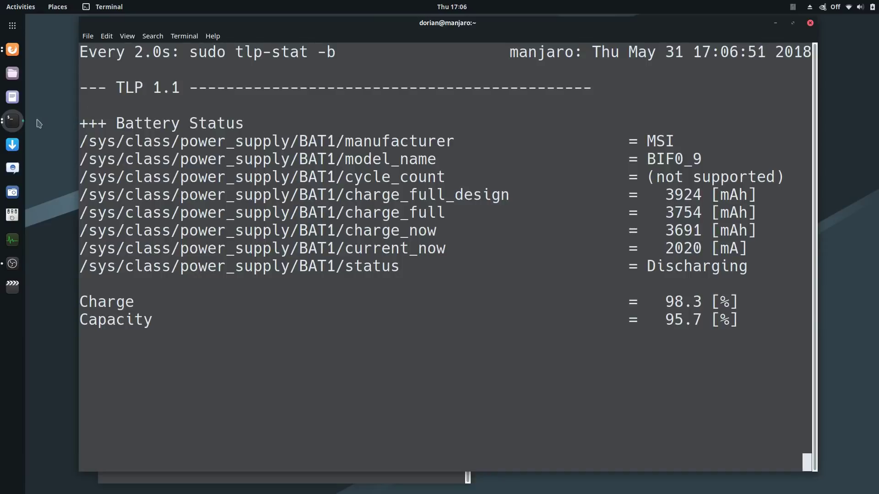
# Open a new small terminal and run plain 'glxgears' on the integrated graphics
pyautogui.click(17, 124)
pyautogui.write('glxgears')
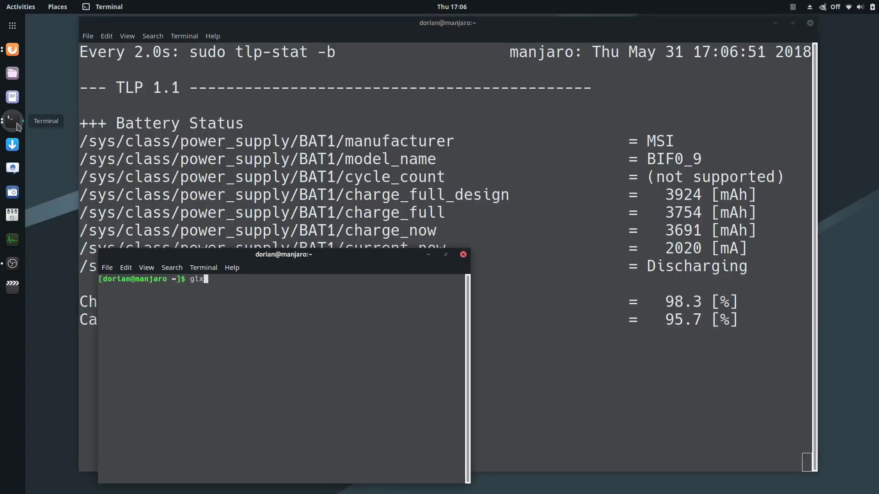
pyautogui.press('Return')
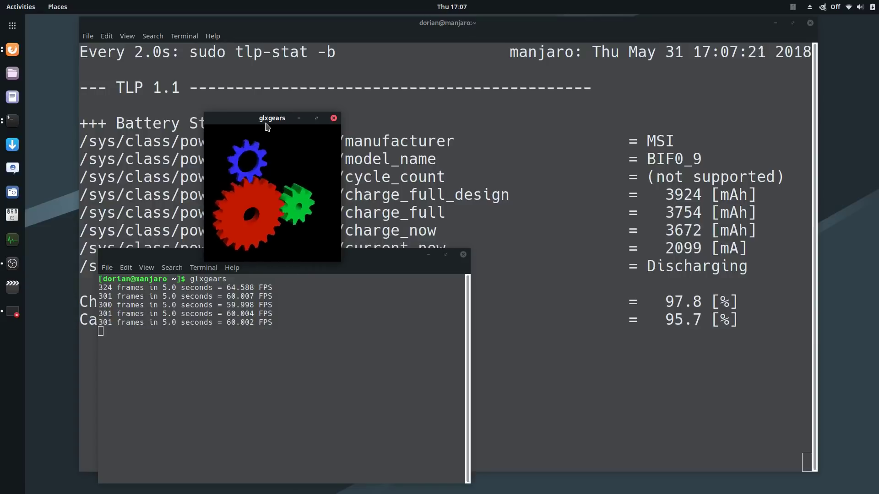
# Run 'optirun glxgears' on the NVIDIA card, then quit it and bring up the Firefox windows
pyautogui.press('Escape')
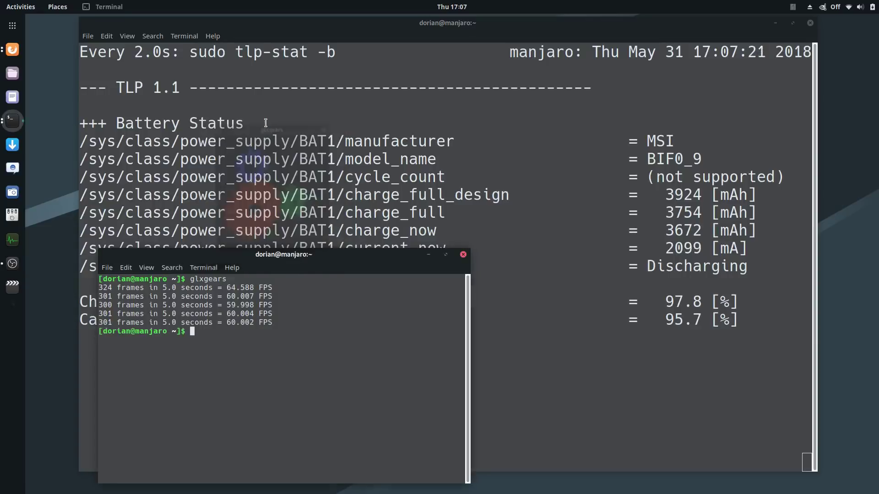
pyautogui.write('glxgears')
pyautogui.press('Home')
pyautogui.write('optirun')
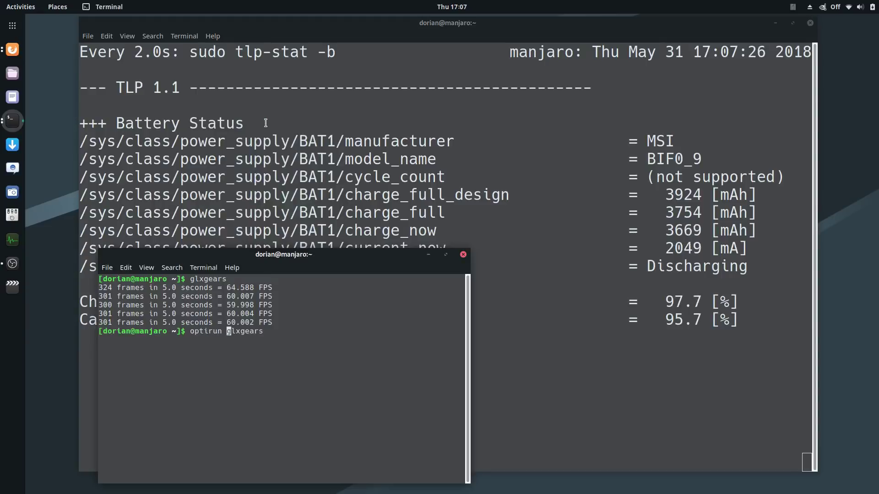
pyautogui.press('Return')
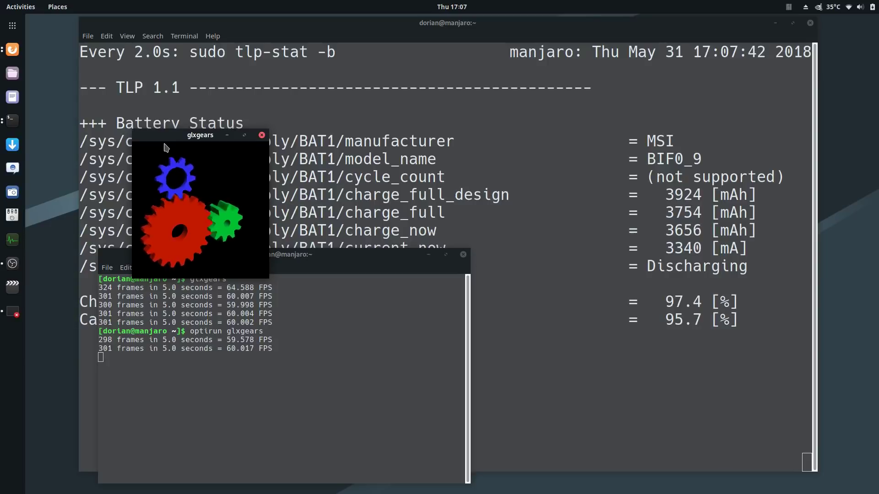
pyautogui.press('Escape')
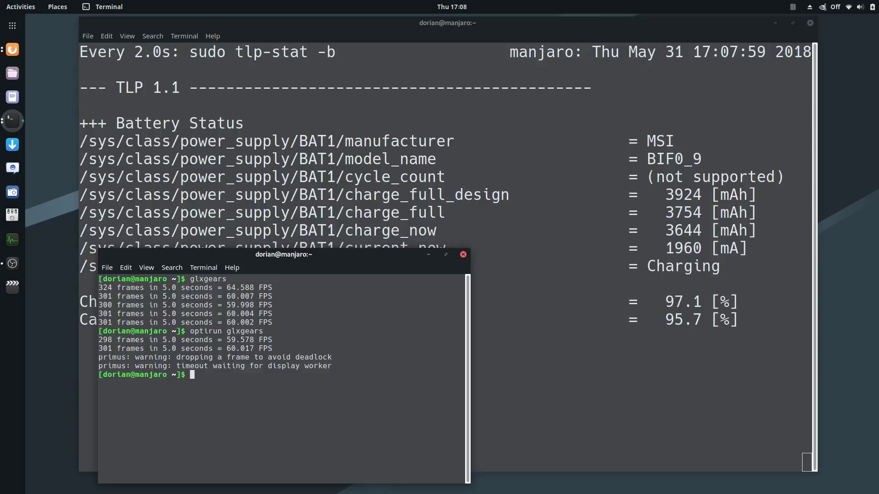
pyautogui.click(10, 46)
# Bring the Manjaro NVIDIA wiki window forward, select the mhwd command text, then close that window
pyautogui.click(23, 48)
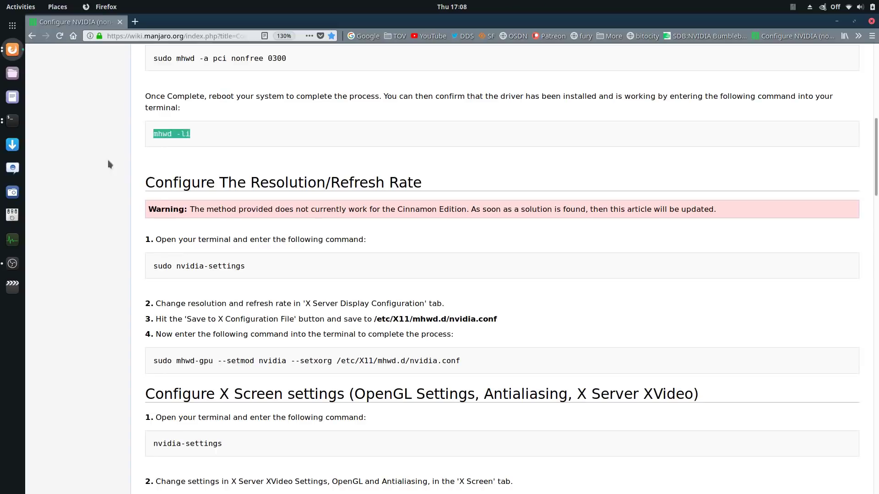
pyautogui.scroll(5, 195, 227)
pyautogui.scroll(3, 196, 233)
pyautogui.scroll(-3, 196, 242)
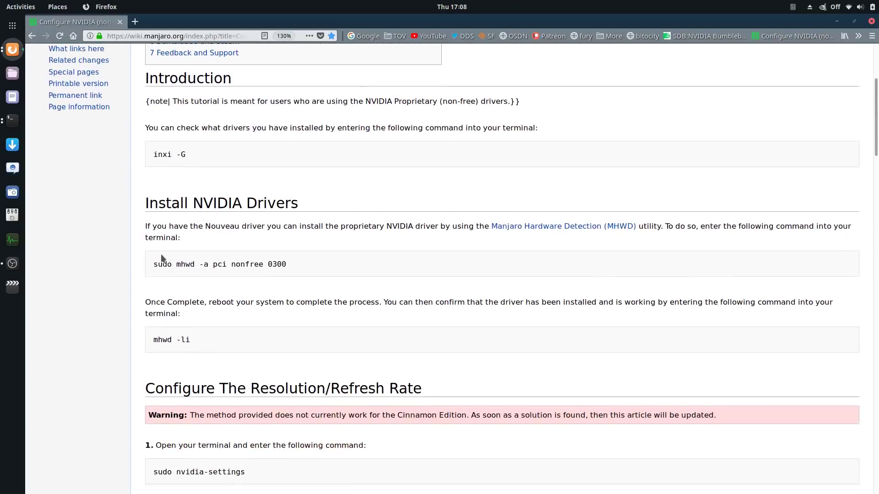
pyautogui.moveTo(154, 265); pyautogui.dragTo(361, 267)
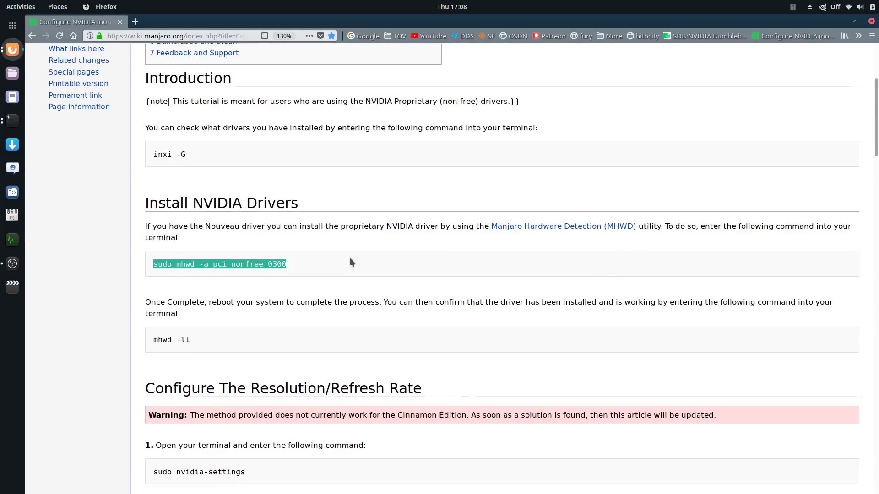
pyautogui.click(870, 22)
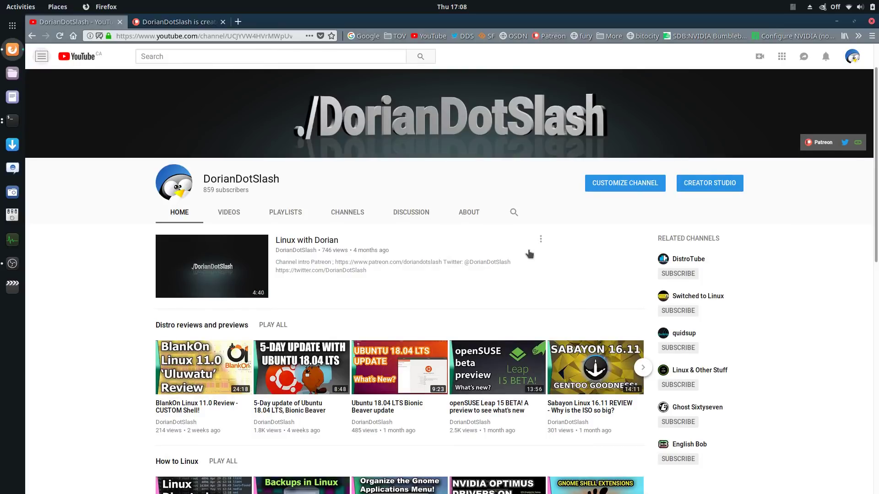
# Advance the How to Linux video row twice, then minimize Firefox to reveal the terminals
pyautogui.scroll(-5, 531, 265)
pyautogui.scroll(-4, 531, 283)
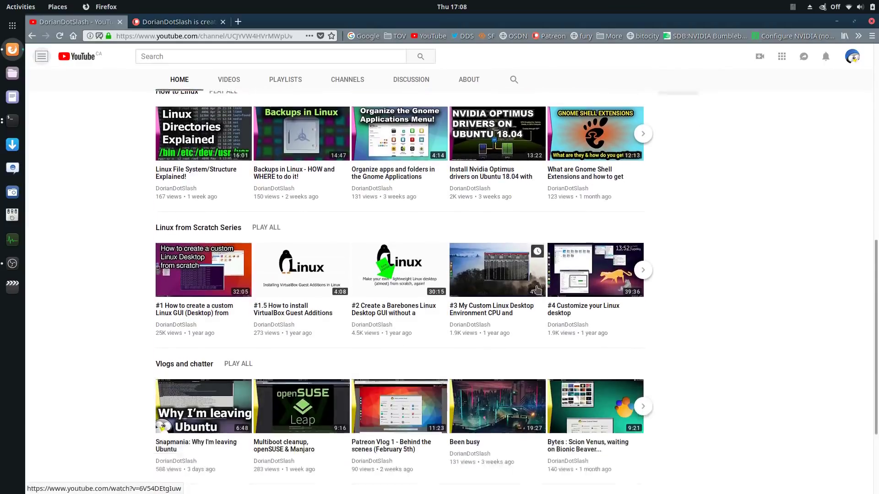
pyautogui.scroll(6, 536, 289)
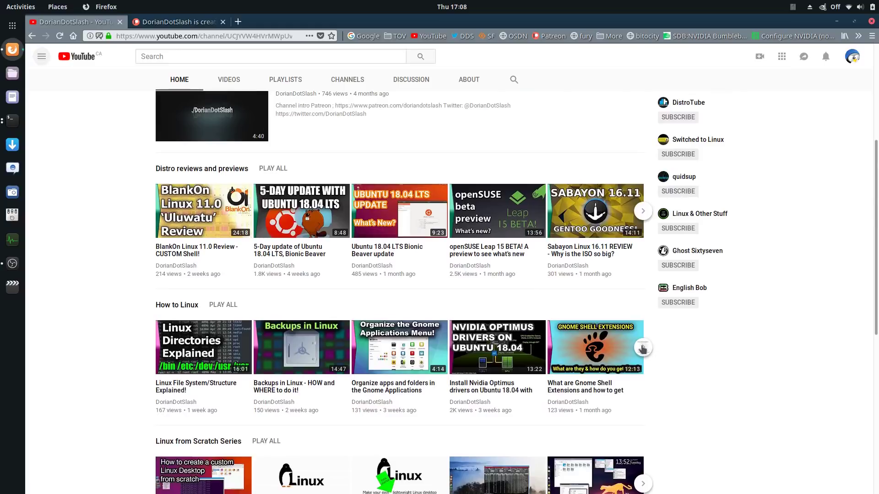
pyautogui.click(642, 348)
pyautogui.click(642, 348)
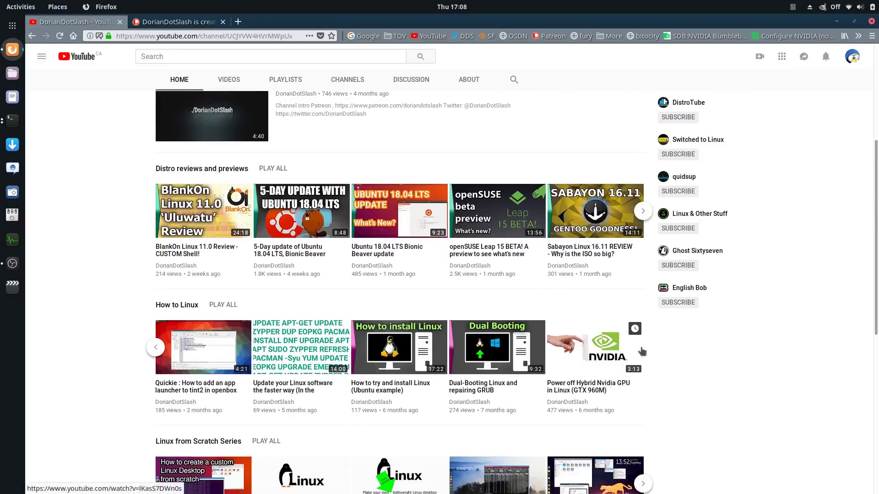
pyautogui.scroll(4, 751, 184)
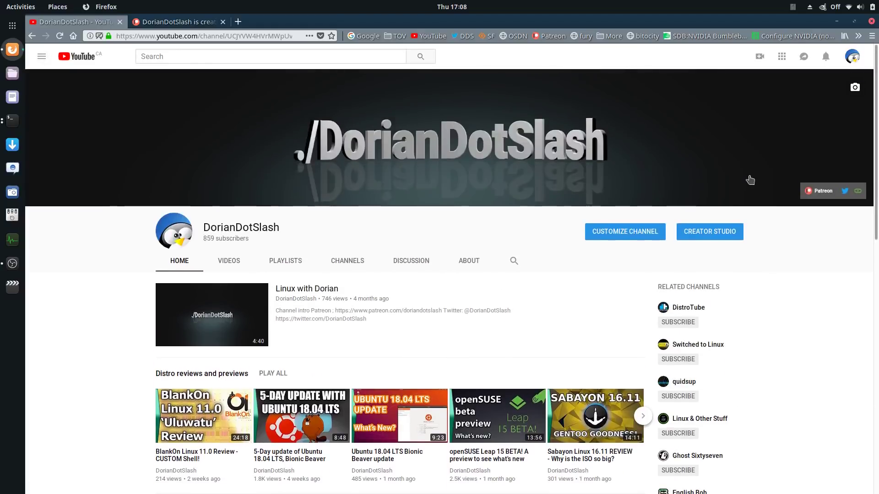
pyautogui.click(836, 21)
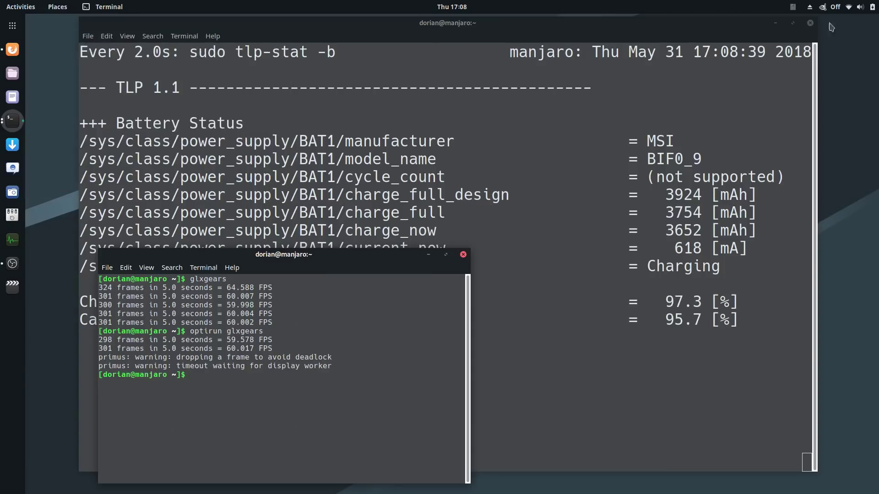
# Close the tlp-stat watch terminal and the glxgears terminal, then bring Firefox back
pyautogui.click(809, 23)
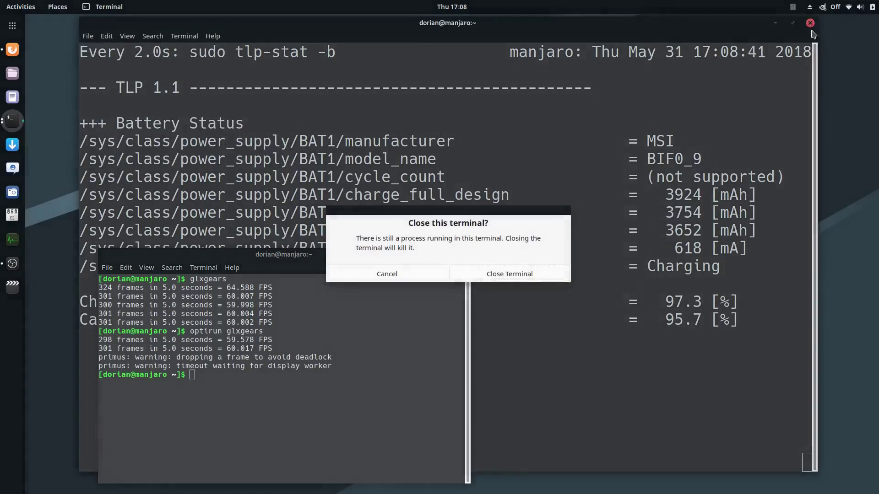
pyautogui.click(511, 277)
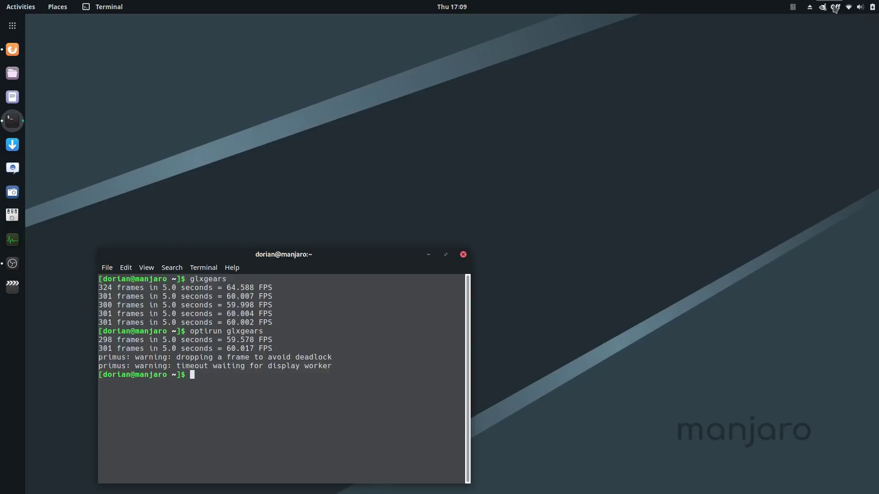
pyautogui.click(463, 255)
pyautogui.click(12, 49)
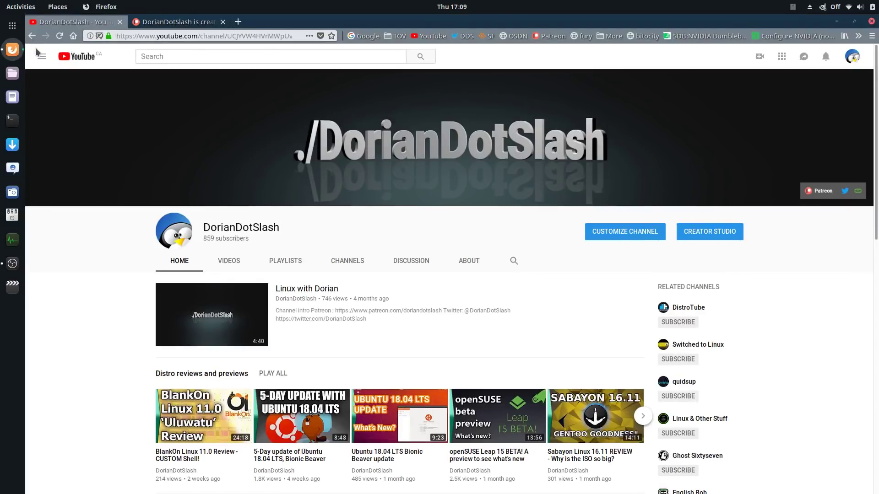
# In a new tab, search Google Images for 'lexar usb 3.0 32GB'
pyautogui.click(237, 21)
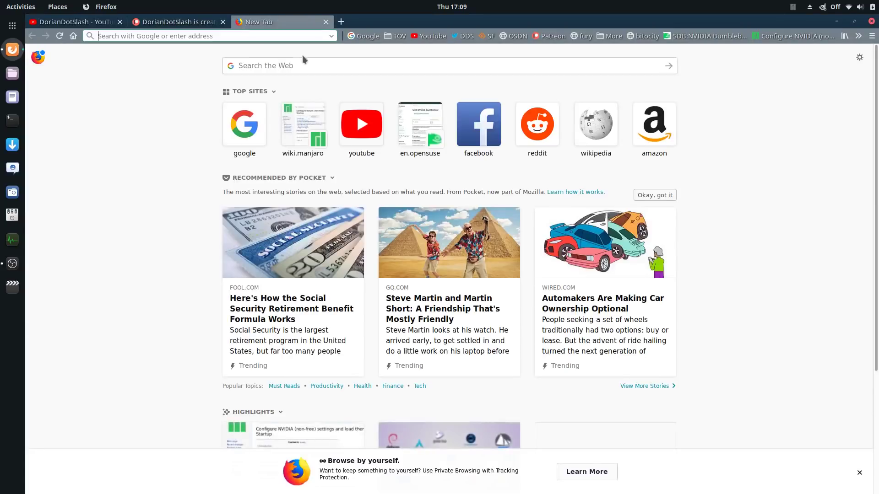
pyautogui.click(236, 130)
pyautogui.write('ler')
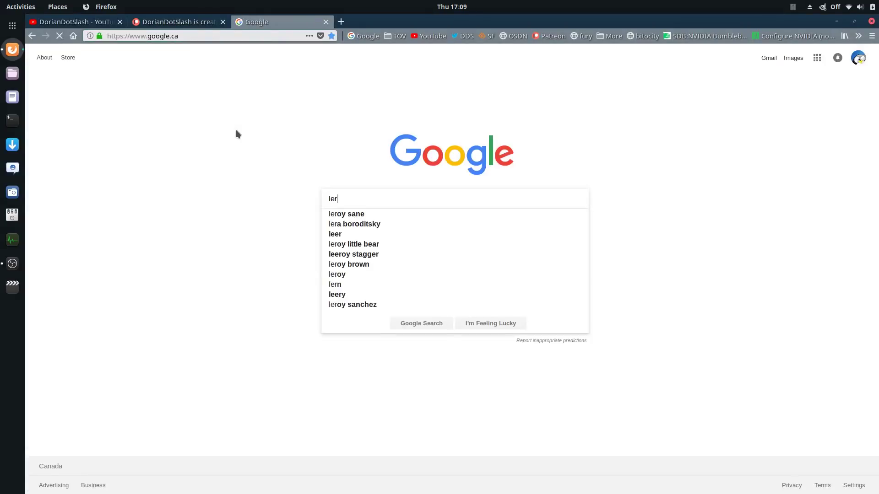
pyautogui.press('BackSpace')
pyautogui.write('xar ')
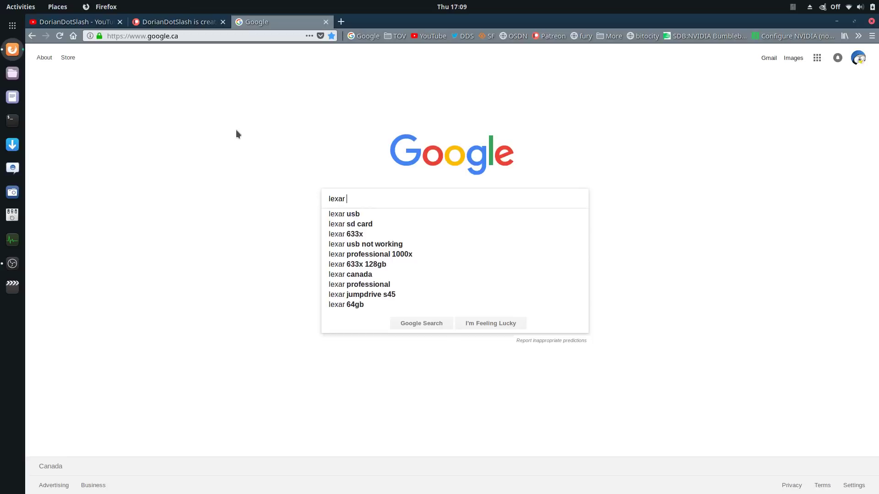
pyautogui.write('usb 3.0 32GB')
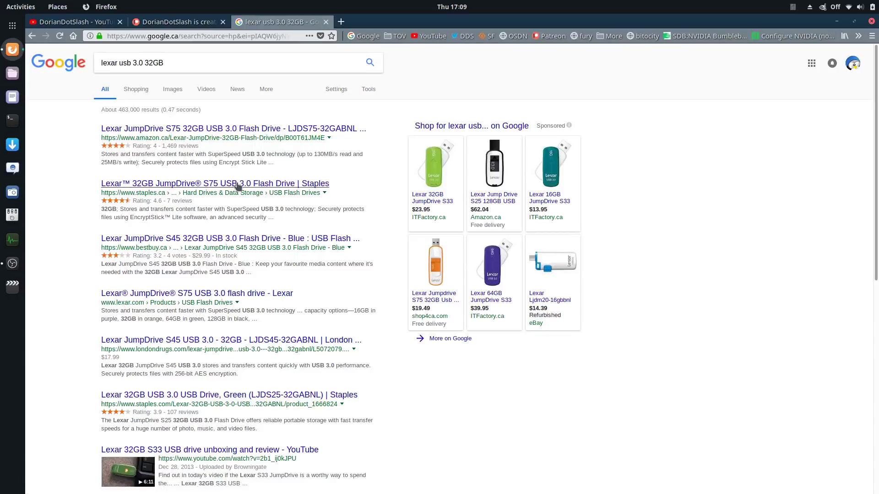
pyautogui.click(171, 90)
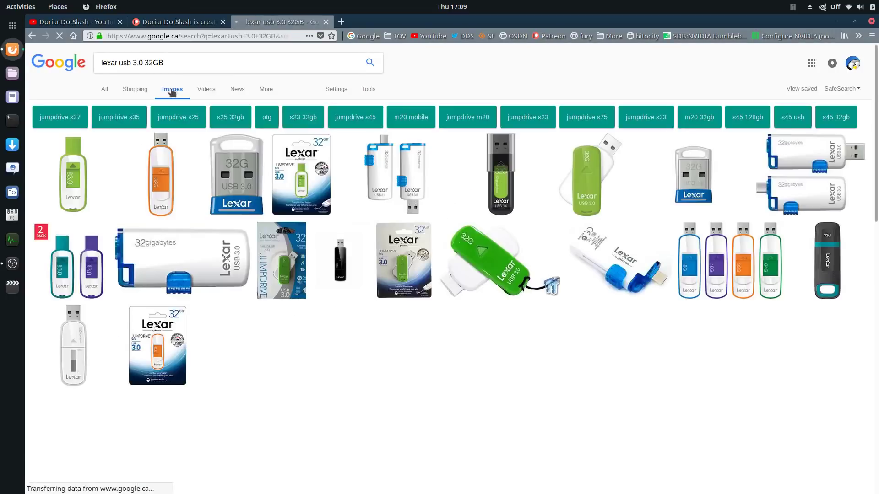
# Preview the 32G Lexar drive and JumpDrive S45 package images, then close the tab
pyautogui.click(224, 166)
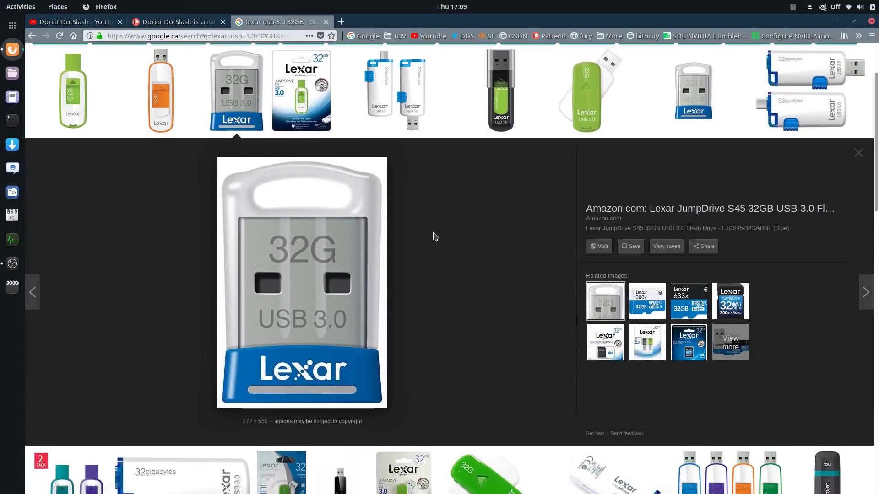
pyautogui.scroll(-5, 433, 235)
pyautogui.scroll(-2, 433, 236)
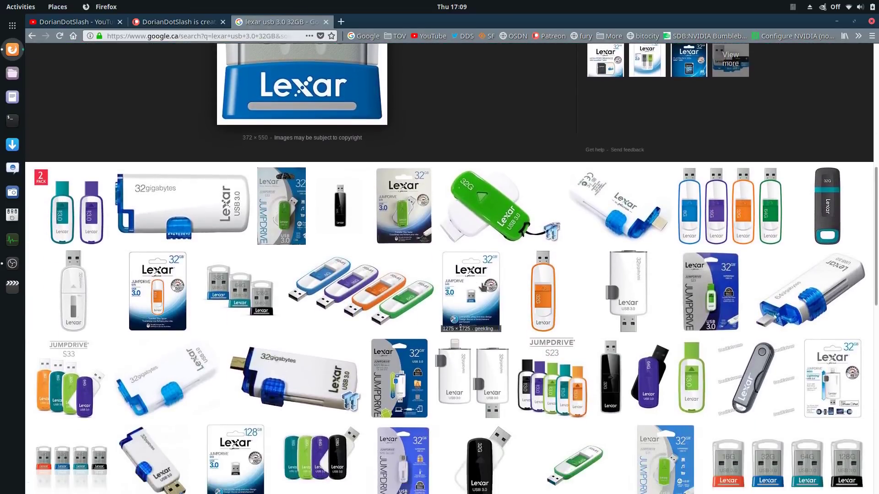
pyautogui.click(481, 287)
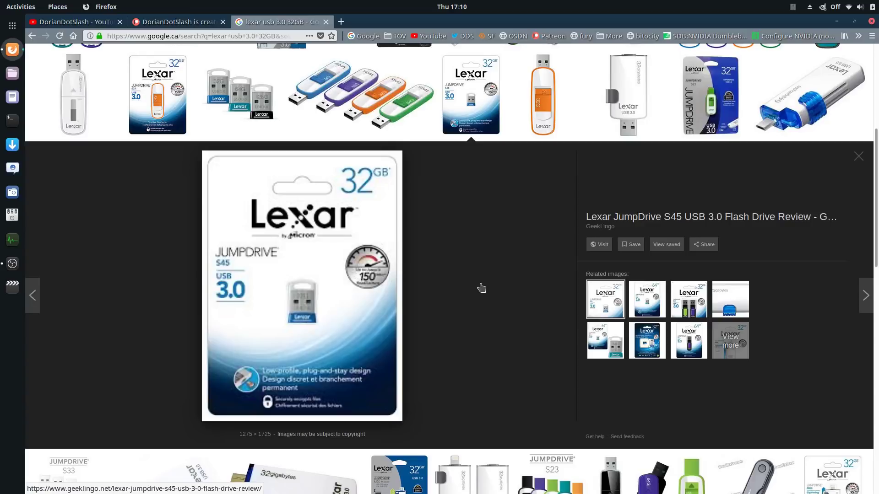
pyautogui.click(325, 22)
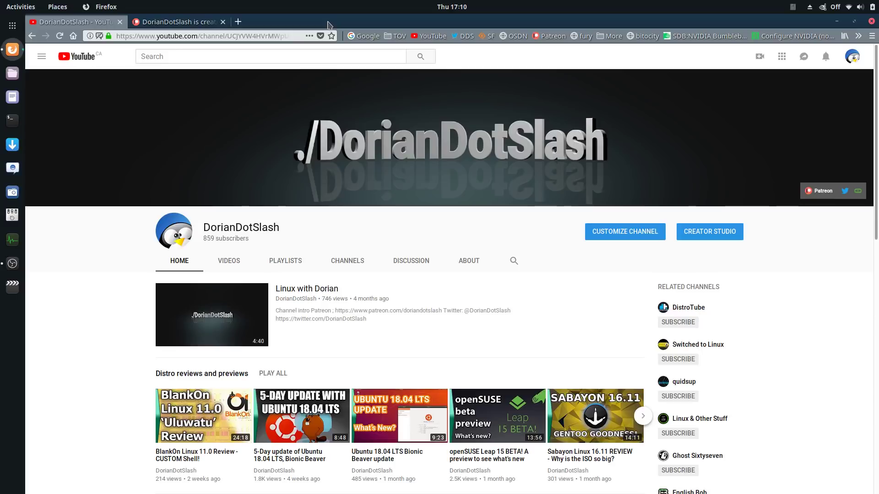
# View the Patreon tab, then minimize Firefox to show the empty desktop
pyautogui.click(162, 21)
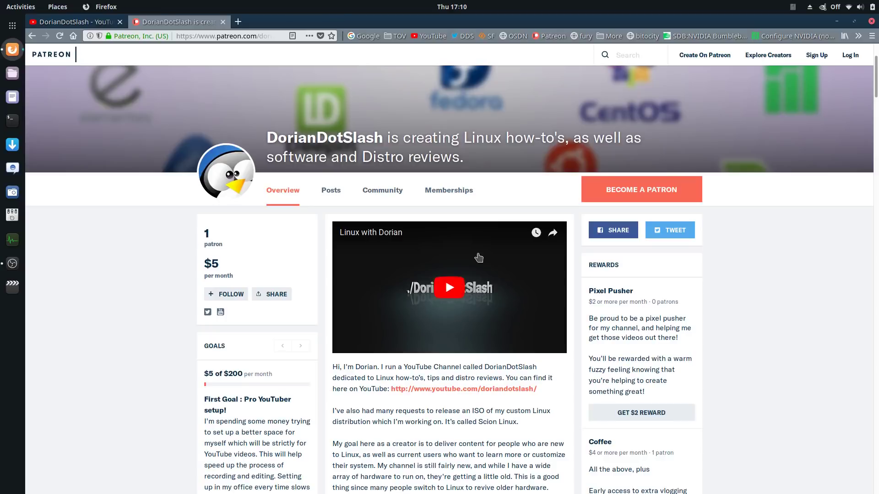
pyautogui.click(840, 23)
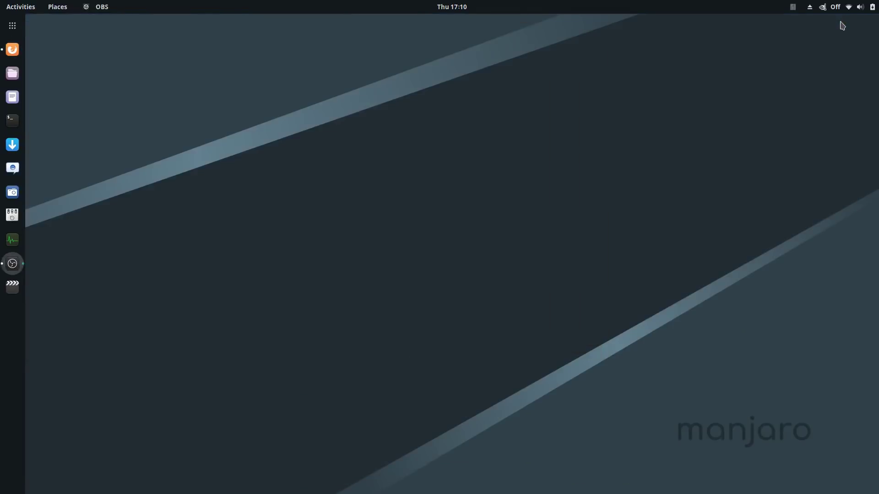